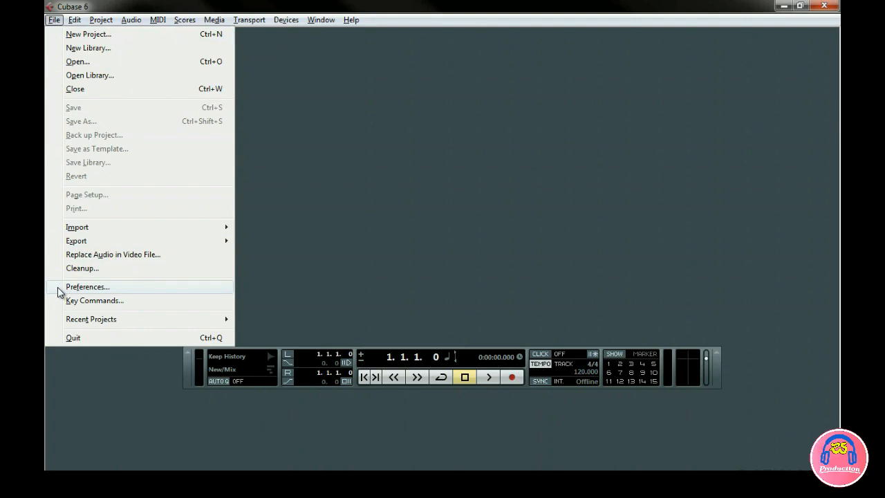
Set the On Startup option in the General preferences to Show Open Dialog and apply it.
{"action": "left_click", "coordinate": [59, 287]}
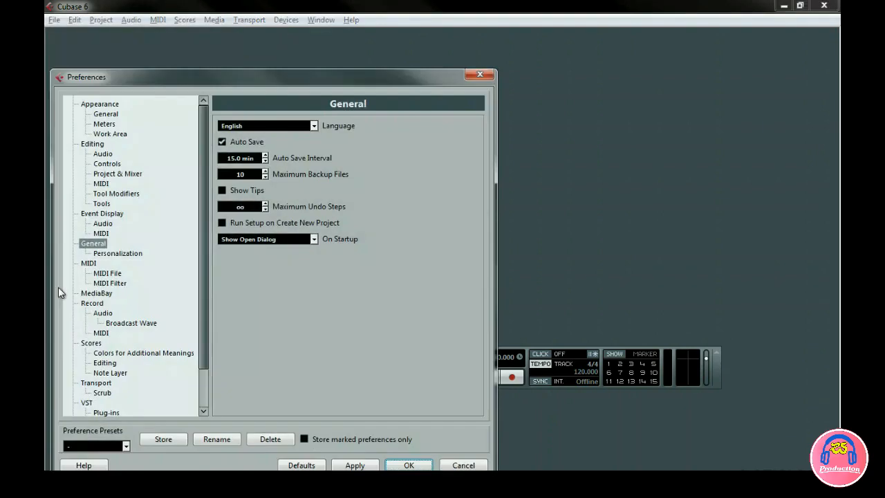
{"action": "left_click", "coordinate": [243, 239]}
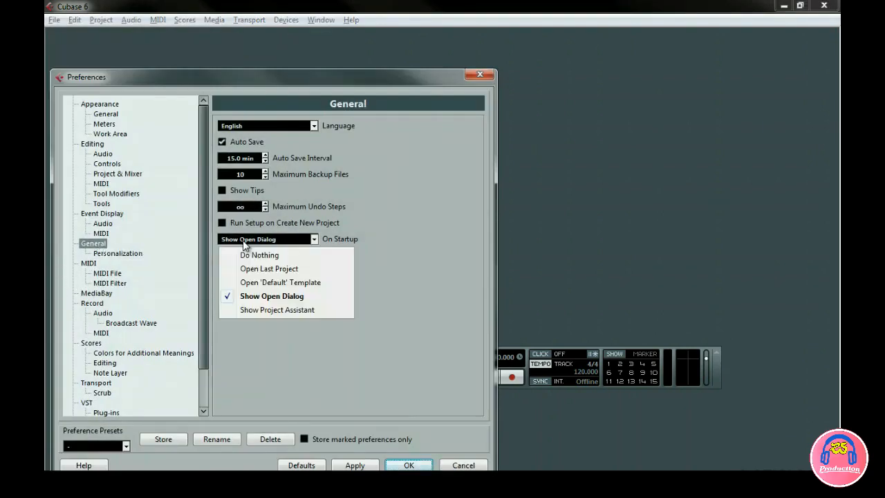
{"action": "left_click", "coordinate": [272, 297]}
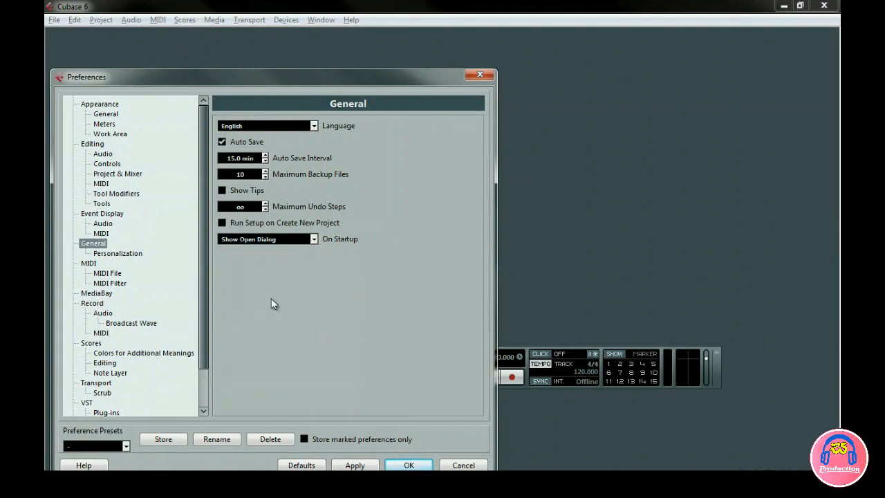
{"action": "left_click", "coordinate": [404, 462]}
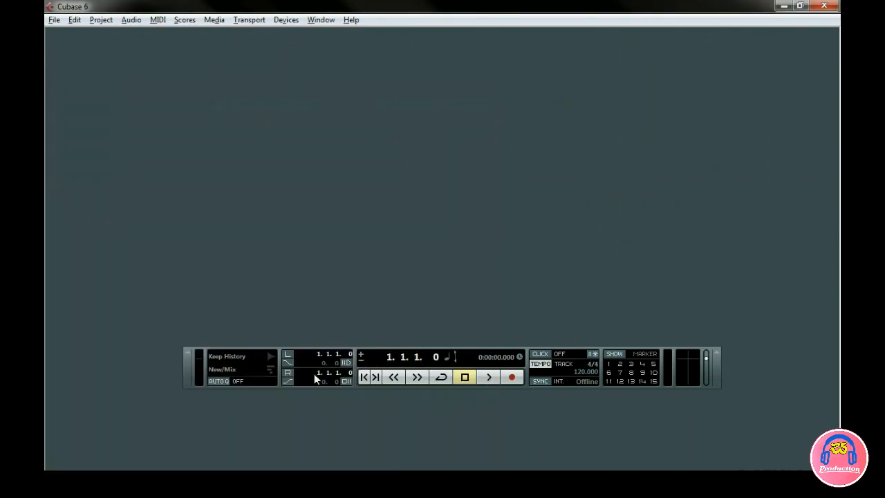
Start a new project and browse the Recording, Scoring, Production and Mastering template categories.
{"action": "left_click", "coordinate": [53, 21]}
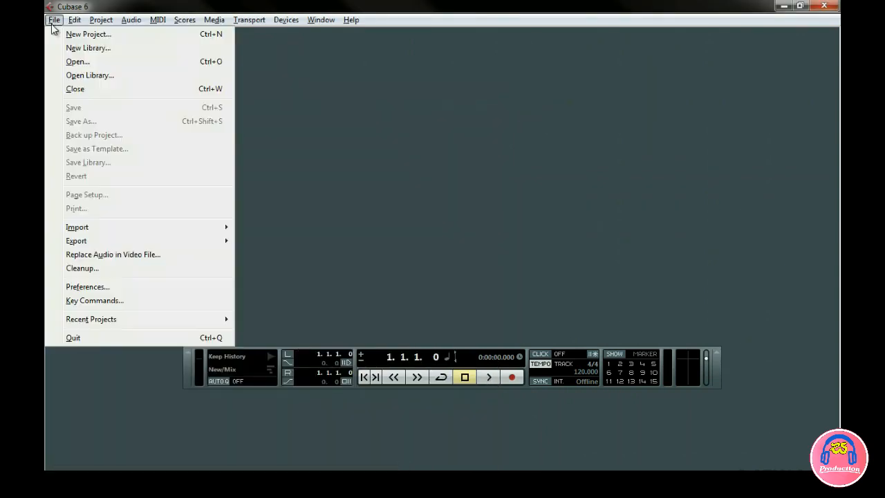
{"action": "left_click", "coordinate": [55, 33]}
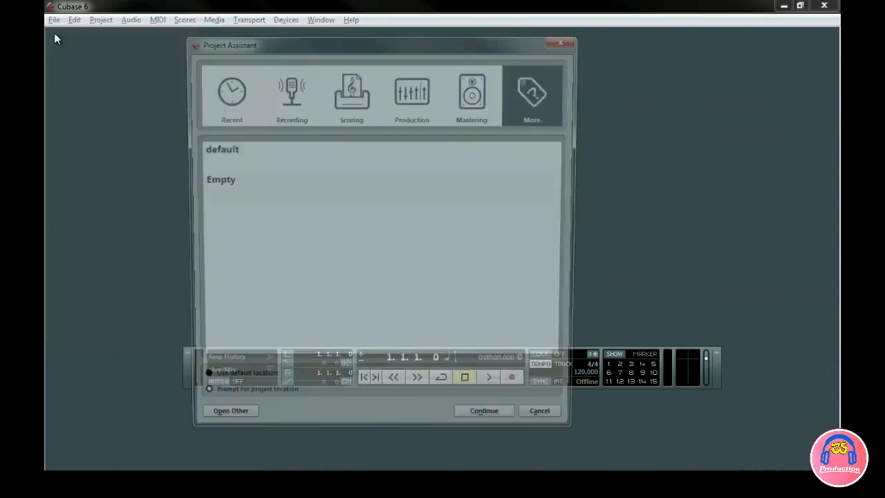
{"action": "left_click", "coordinate": [286, 94]}
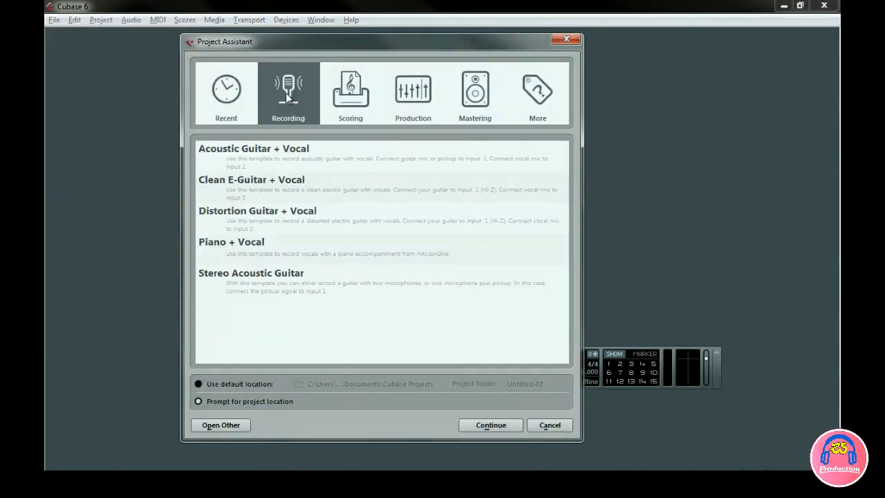
{"action": "left_click", "coordinate": [334, 101]}
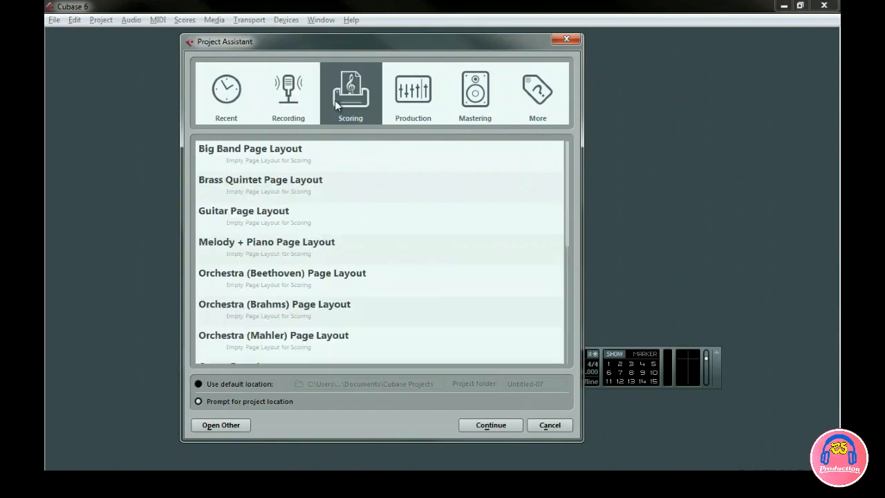
{"action": "left_click", "coordinate": [393, 103]}
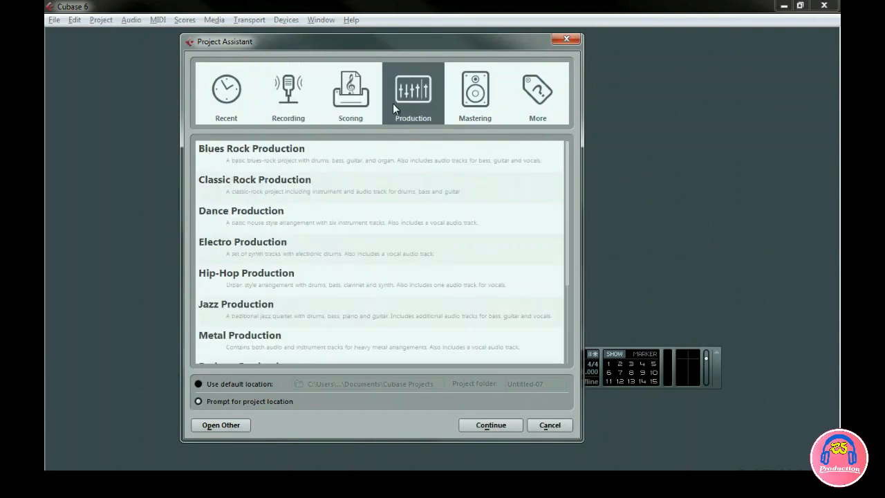
{"action": "left_click", "coordinate": [455, 107]}
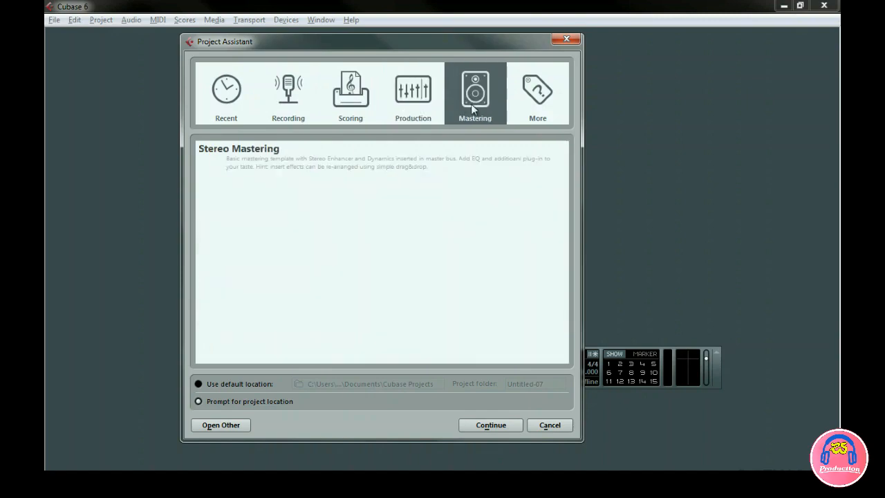
Choose the Empty template from the More category and continue to the project folder selection.
{"action": "left_click", "coordinate": [522, 107]}
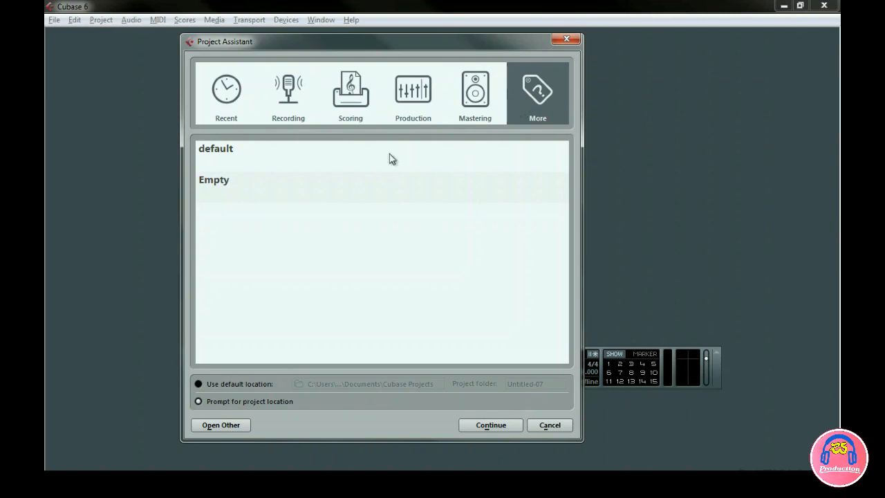
{"action": "left_click", "coordinate": [224, 181]}
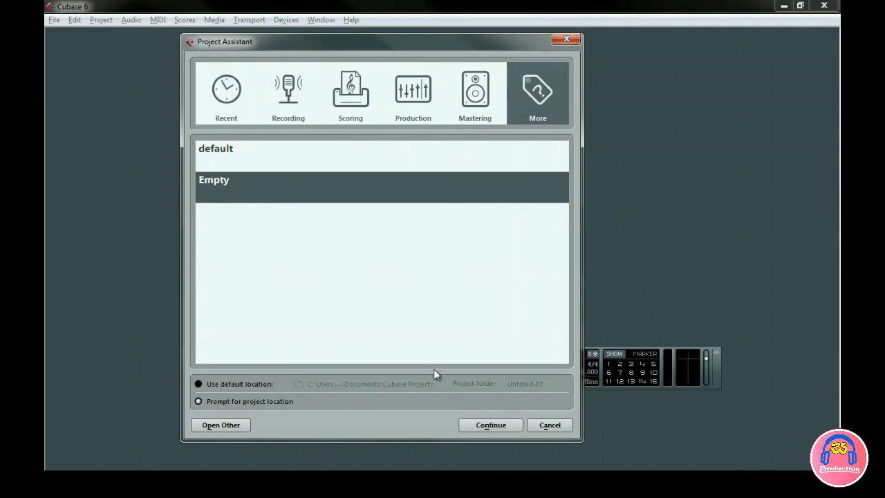
{"action": "left_click", "coordinate": [477, 426]}
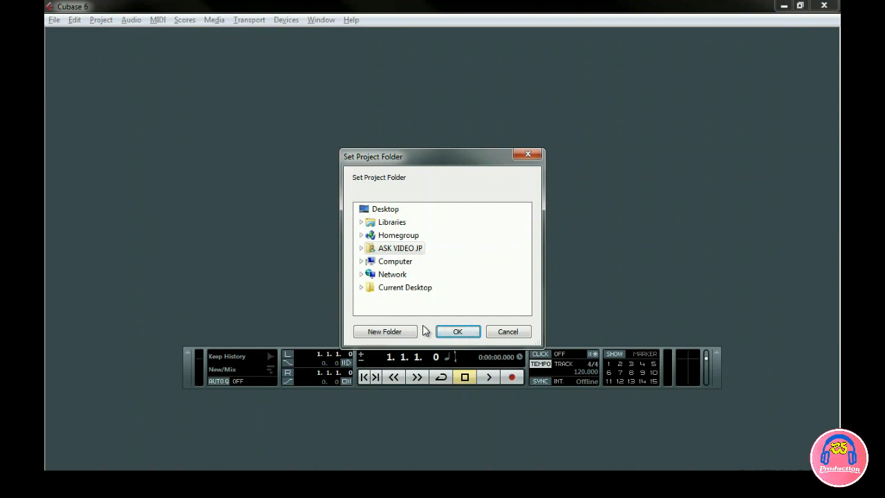
Create a folder named New Cubase Project on the Desktop and set it as the project folder.
{"action": "left_click", "coordinate": [370, 207]}
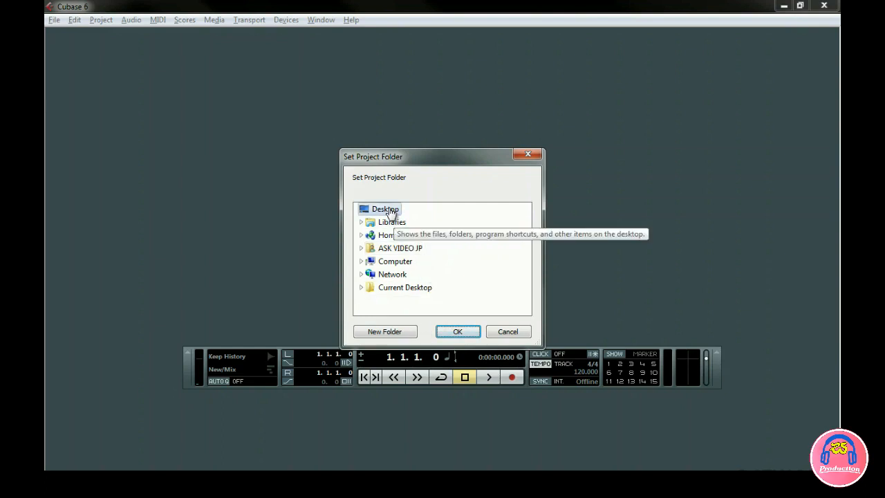
{"action": "left_click", "coordinate": [392, 334]}
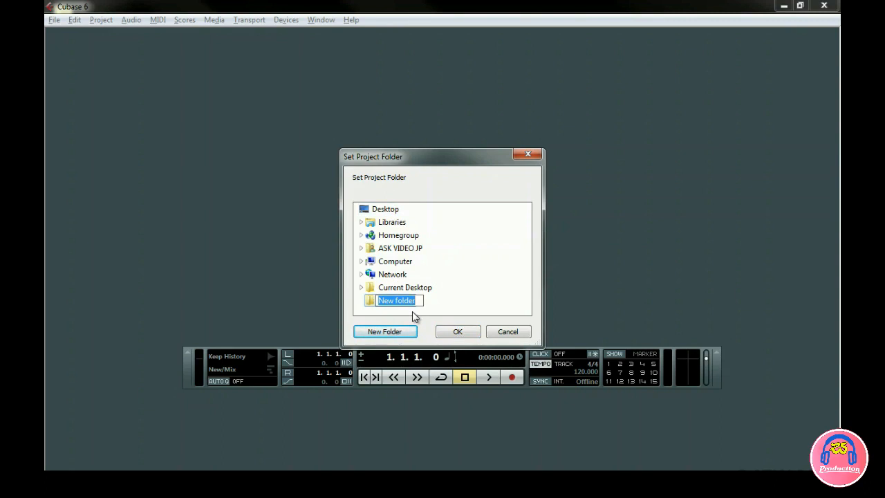
{"action": "type", "text": "N"}
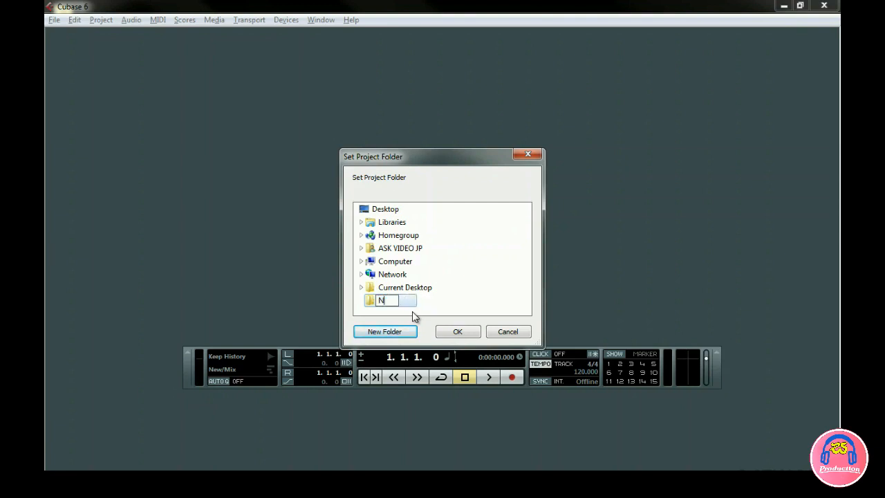
{"action": "type", "text": "ew Cubase Project"}
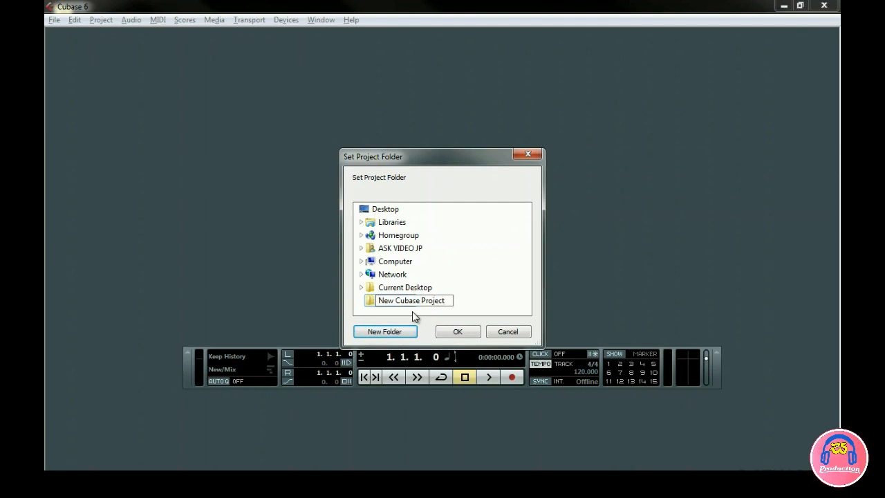
{"action": "key", "text": "Return"}
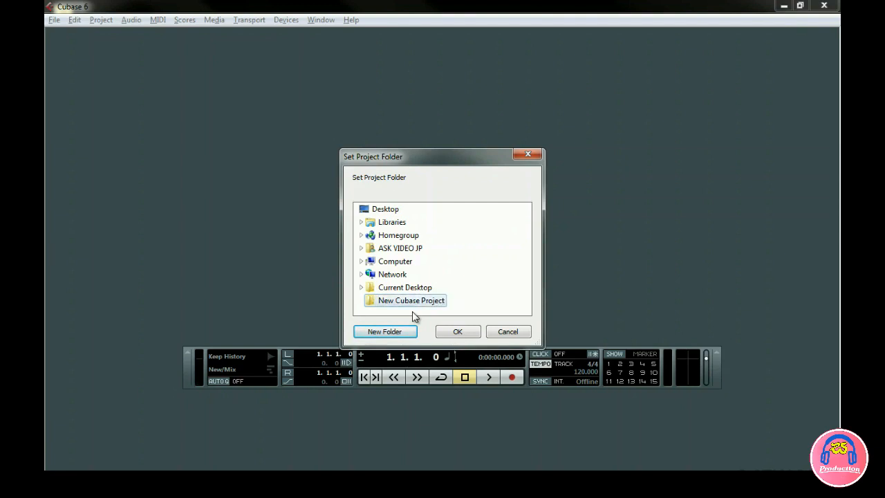
{"action": "left_click", "coordinate": [450, 334]}
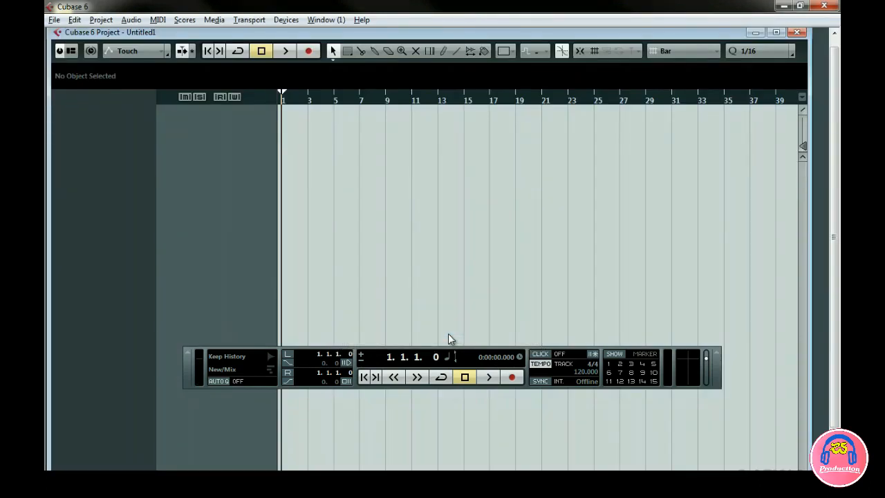
Save the empty project as "My first project" in the New Cubase Project folder.
{"action": "left_click", "coordinate": [54, 20]}
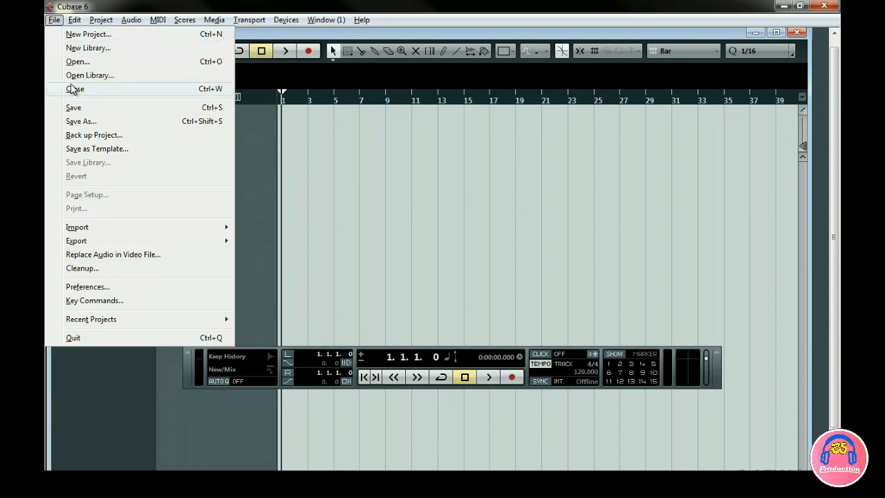
{"action": "left_click", "coordinate": [74, 123]}
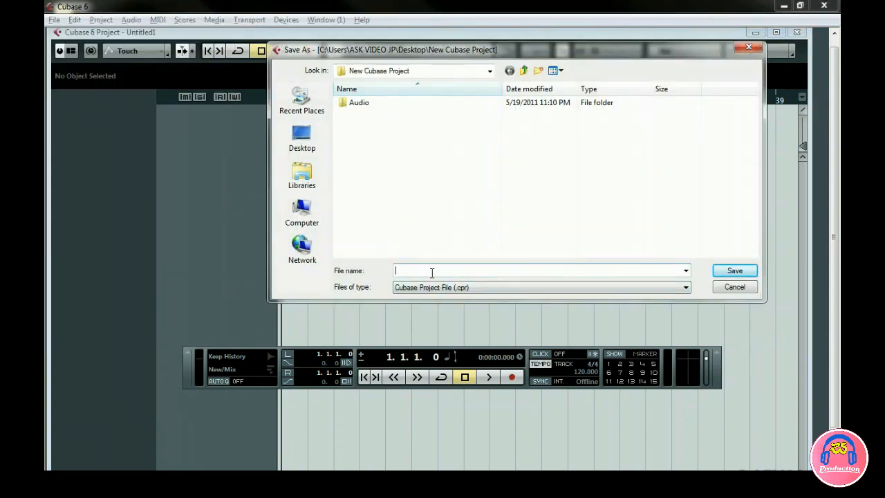
{"action": "type", "text": "My first project"}
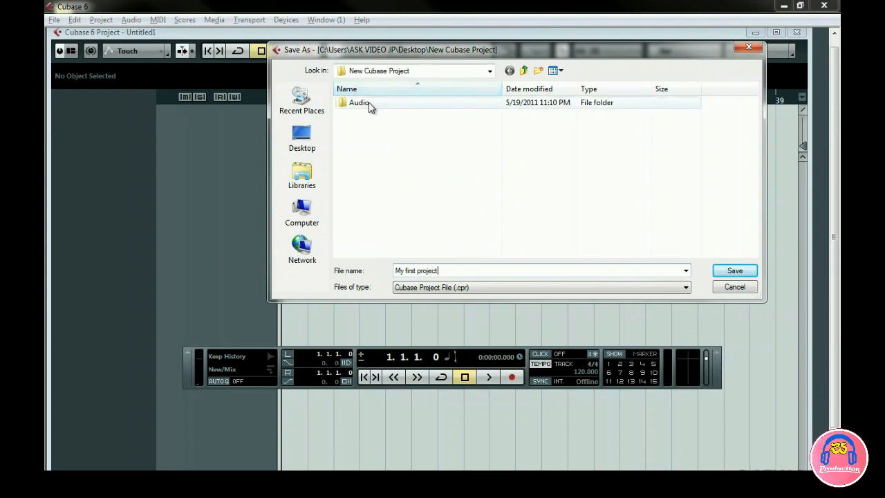
{"action": "left_click", "coordinate": [734, 273]}
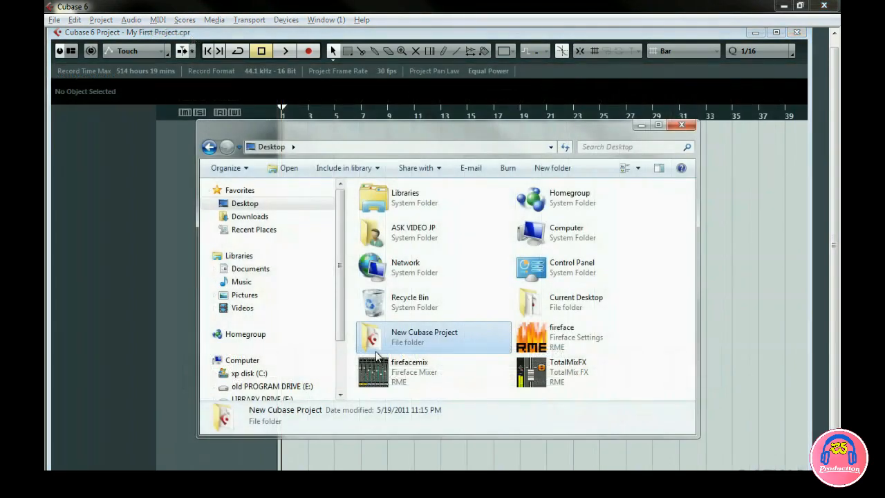
Inspect the New Cubase Project folder in the file explorer, including its Audio subfolder and the project file.
{"action": "double_click", "coordinate": [378, 333]}
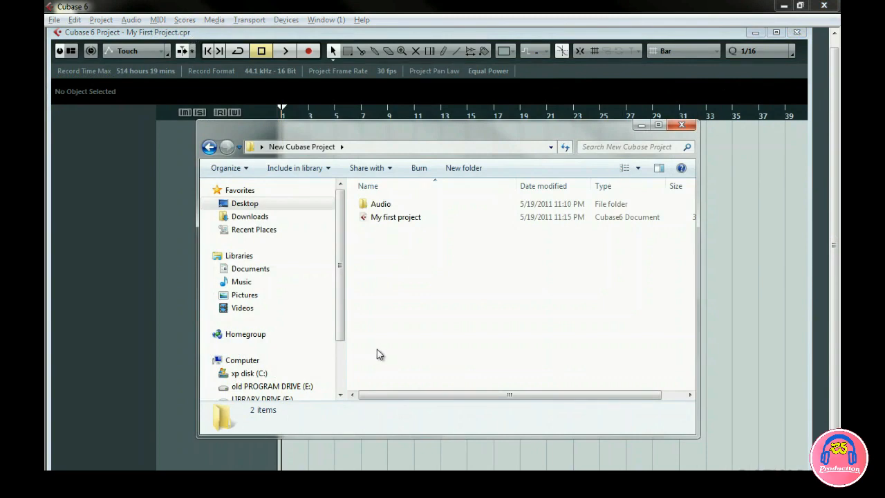
{"action": "left_click", "coordinate": [418, 207]}
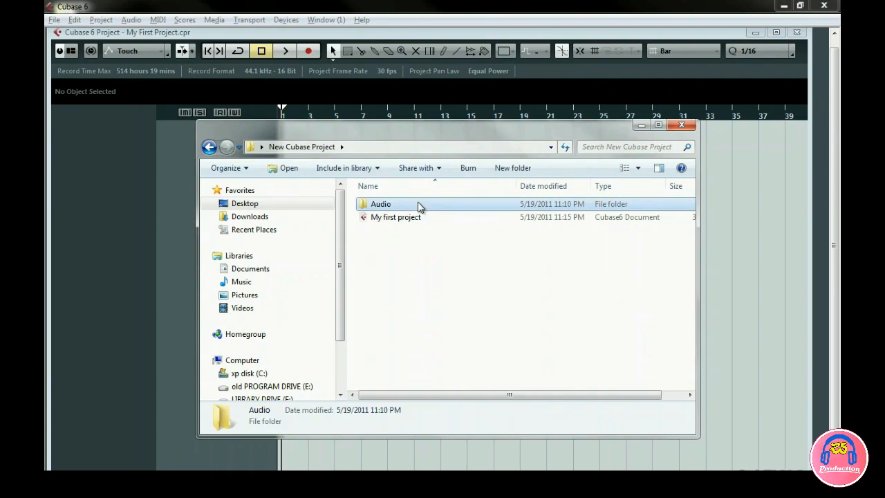
{"action": "double_click", "coordinate": [419, 207]}
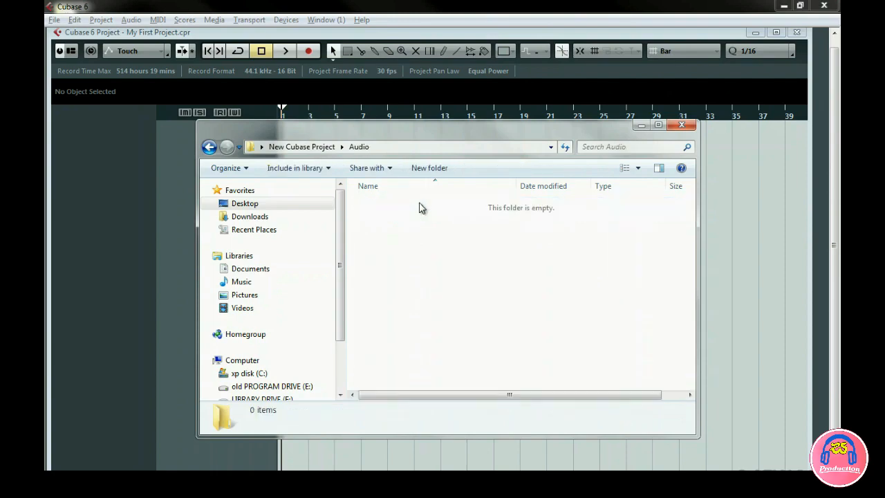
{"action": "left_click", "coordinate": [209, 148]}
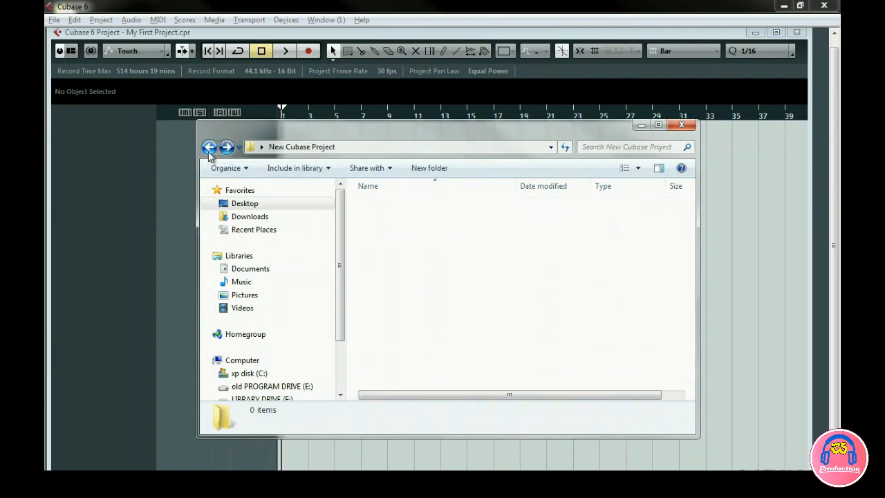
{"action": "left_click", "coordinate": [422, 221]}
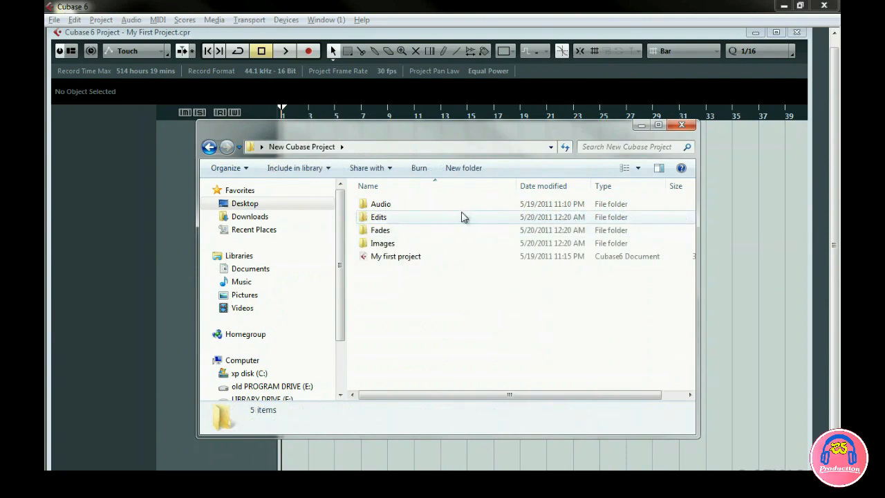
Look over the Edits, Fades and Images folders of the project, then close the file explorer window.
{"action": "left_click", "coordinate": [390, 219]}
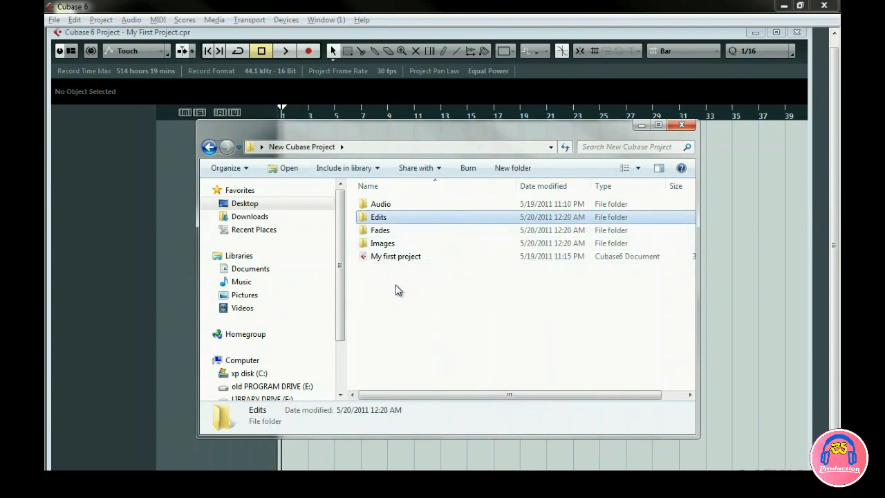
{"action": "left_click", "coordinate": [395, 231]}
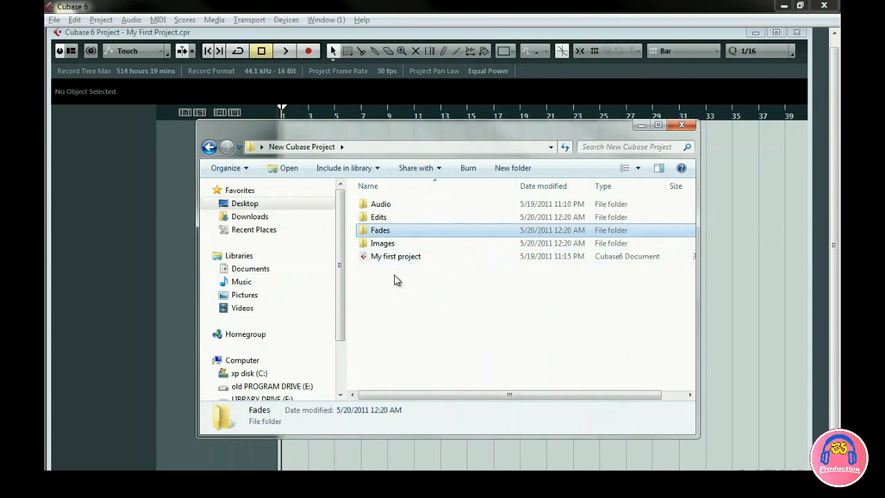
{"action": "left_click", "coordinate": [393, 244]}
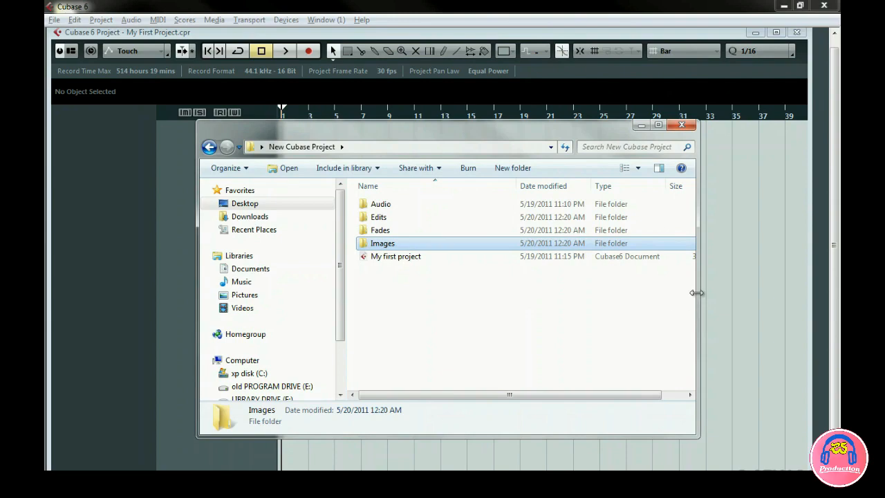
{"action": "left_click", "coordinate": [688, 127]}
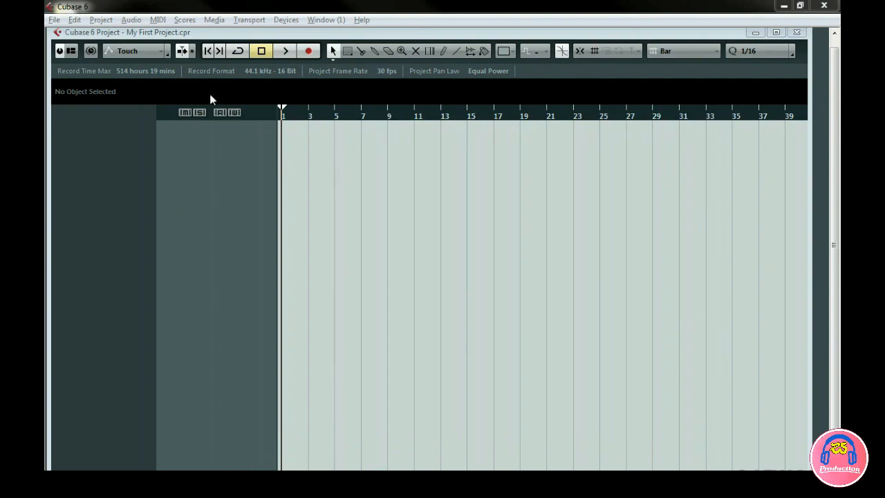
Try the Auto Save, Auto Save Interval and Maximum Backup Files options in the general preferences and accept the dialog.
{"action": "left_click", "coordinate": [55, 19]}
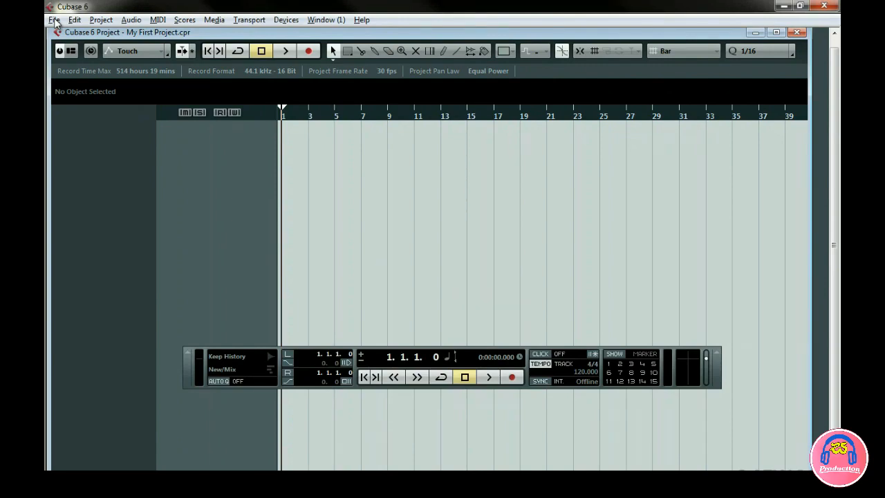
{"action": "left_click", "coordinate": [54, 20]}
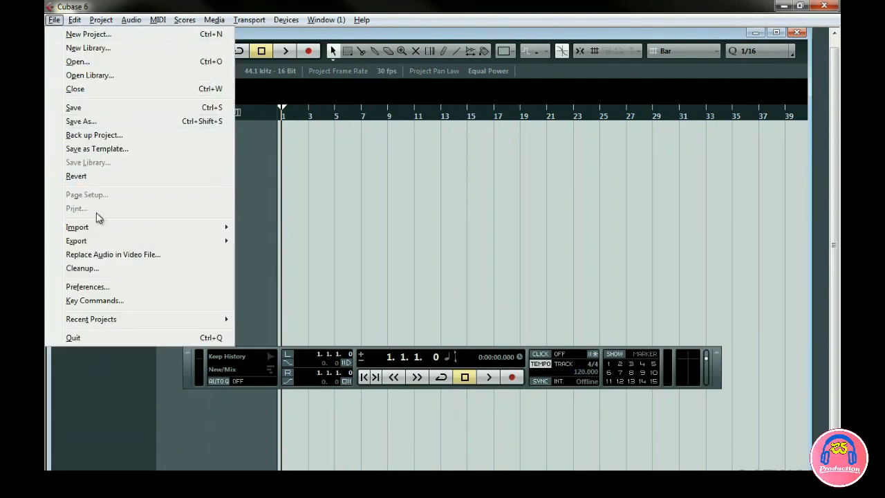
{"action": "left_click", "coordinate": [94, 286]}
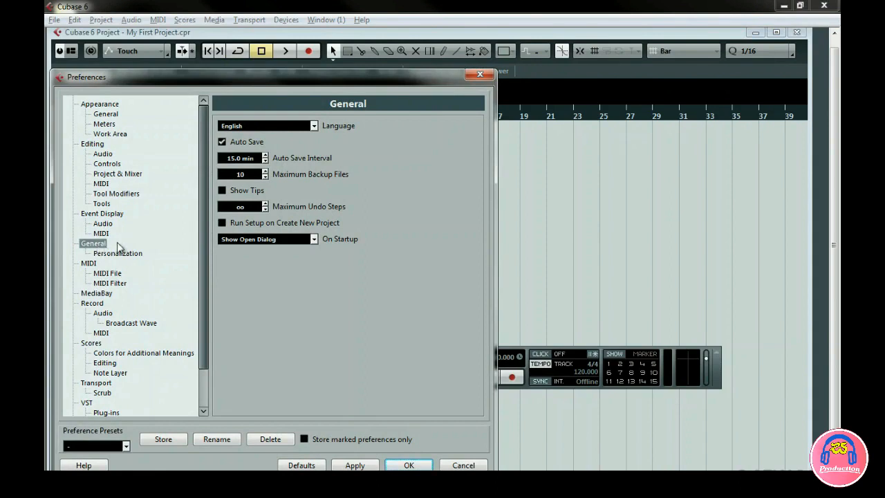
{"action": "left_click", "coordinate": [222, 142]}
{"action": "left_click", "coordinate": [222, 142]}
{"action": "left_click", "coordinate": [264, 162]}
{"action": "left_click", "coordinate": [265, 162]}
{"action": "left_click", "coordinate": [265, 171]}
{"action": "left_click", "coordinate": [265, 170]}
{"action": "left_click", "coordinate": [265, 170]}
{"action": "left_click", "coordinate": [401, 465]}
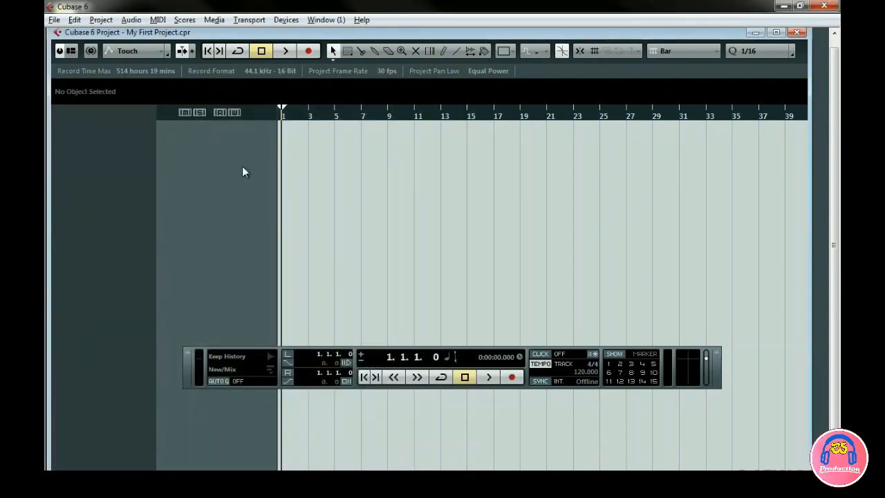
Open the project setup, set the project length to 0:03:20:00 and choose a frame rate of 30 fps.
{"action": "left_click", "coordinate": [102, 21]}
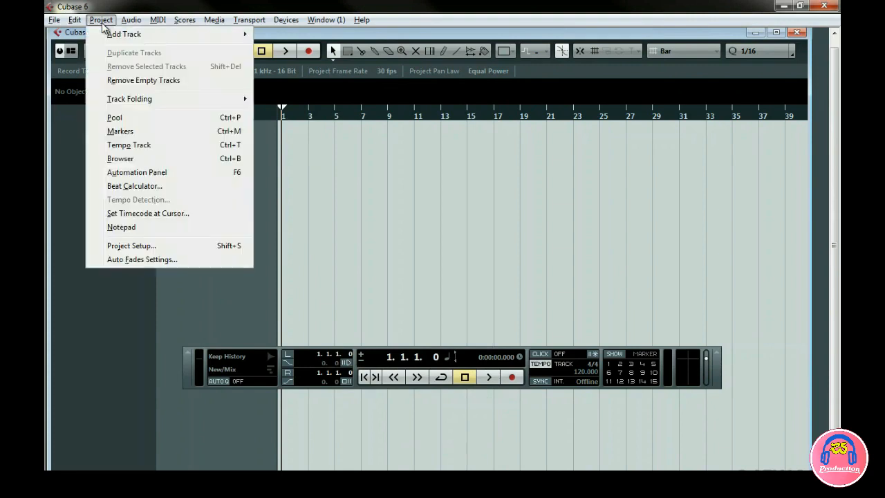
{"action": "left_click", "coordinate": [114, 246]}
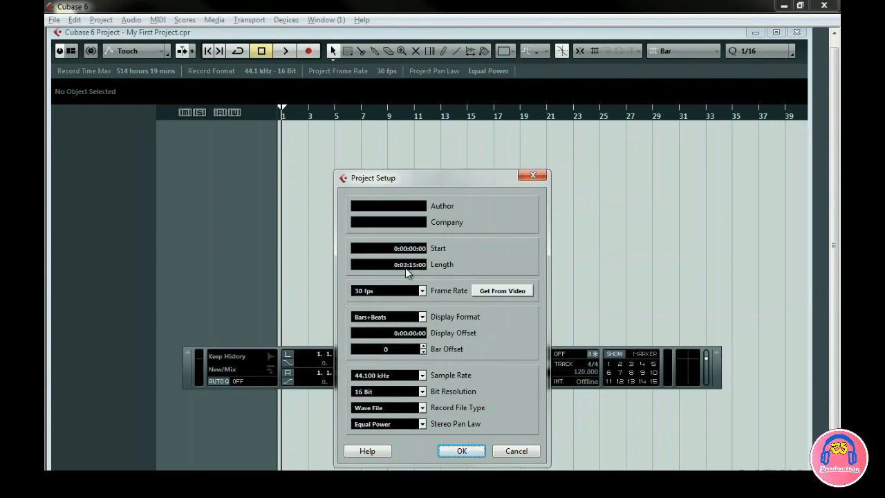
{"action": "scroll", "coordinate": [415, 272], "scroll_direction": "up", "scroll_amount": 3}
{"action": "left_click", "coordinate": [421, 291]}
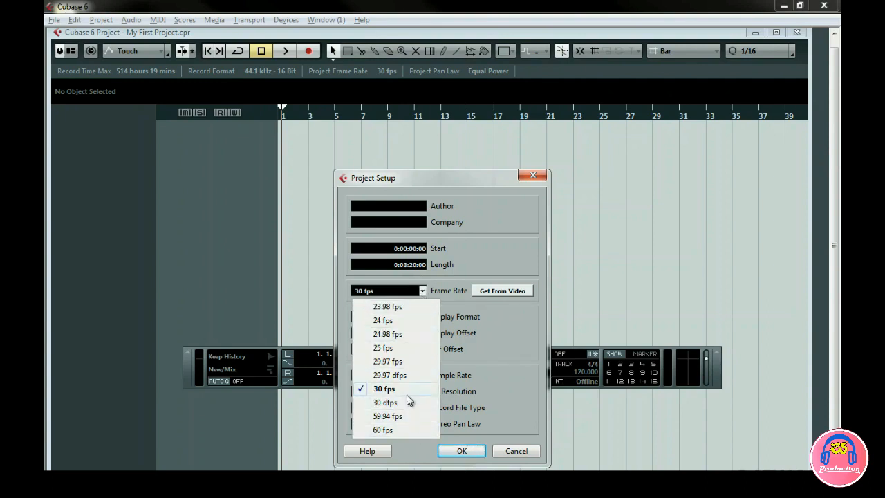
{"action": "left_click", "coordinate": [383, 389]}
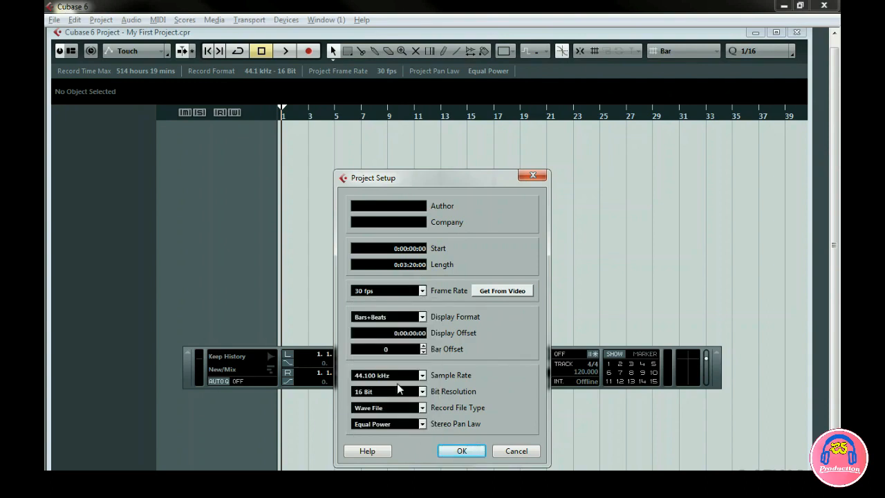
Check the available display formats, keep Bars+Beats, and set the display offset to 0:03:20:00.
{"action": "left_click", "coordinate": [421, 318]}
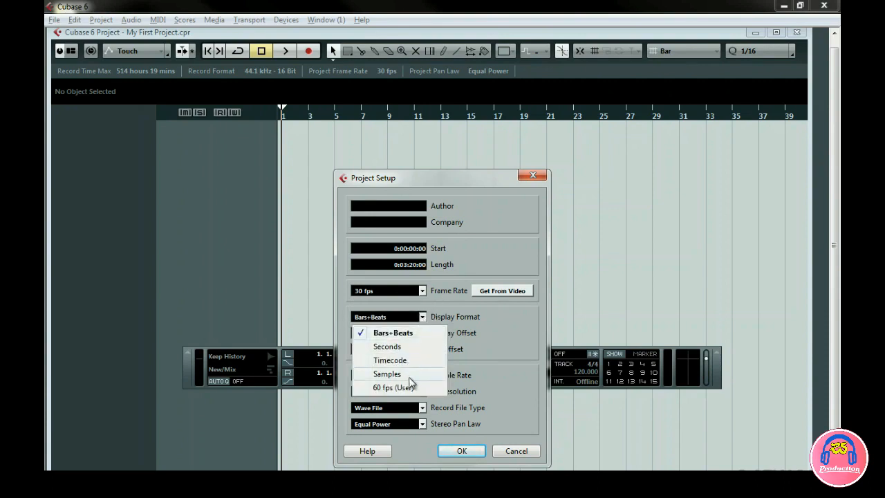
{"action": "left_click", "coordinate": [423, 336]}
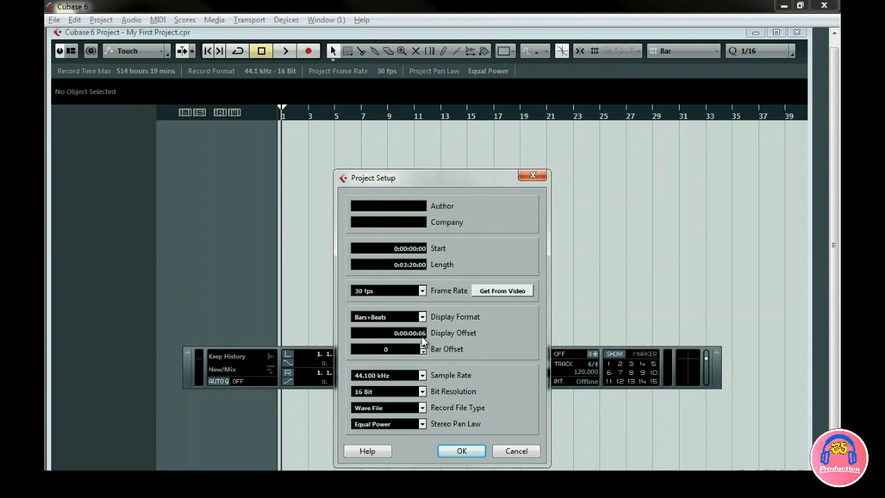
{"action": "scroll", "coordinate": [422, 337], "scroll_direction": "up", "scroll_amount": 2}
{"action": "scroll", "coordinate": [422, 340], "scroll_direction": "down", "scroll_amount": 7}
{"action": "scroll", "coordinate": [416, 339], "scroll_direction": "up", "scroll_amount": 4}
{"action": "scroll", "coordinate": [416, 338], "scroll_direction": "up", "scroll_amount": 2}
Try raising the bar offset and bring it back to 0.
{"action": "left_click", "coordinate": [423, 346]}
{"action": "left_click", "coordinate": [423, 347]}
{"action": "left_click", "coordinate": [422, 353]}
{"action": "left_click", "coordinate": [422, 353]}
{"action": "left_click", "coordinate": [422, 353]}
{"action": "left_click", "coordinate": [422, 352]}
Look through the available sample rates and choose 44.100 kHz for the project.
{"action": "left_click", "coordinate": [423, 374]}
{"action": "left_click", "coordinate": [422, 373]}
{"action": "left_click", "coordinate": [422, 374]}
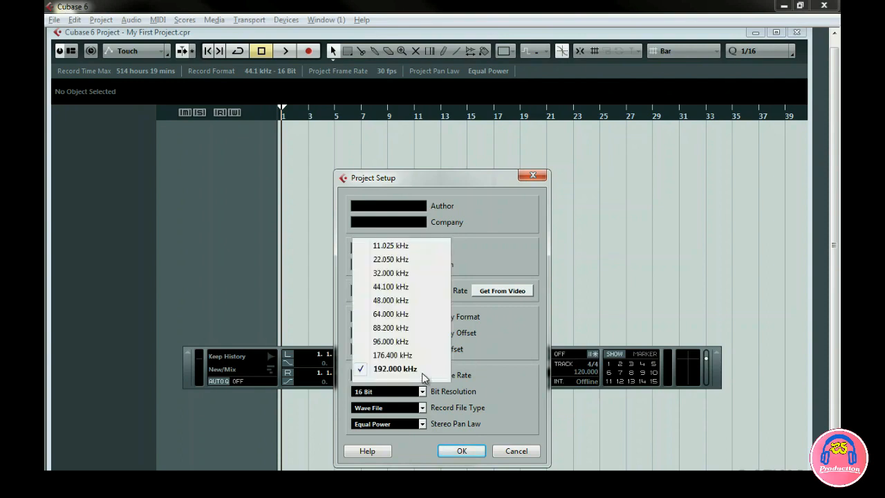
{"action": "left_click", "coordinate": [417, 287]}
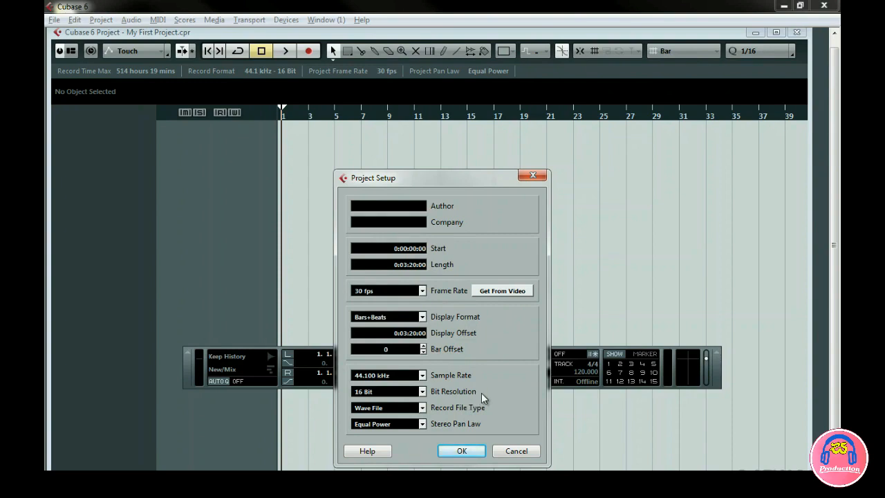
Try a 32 Bit Float resolution with the Wave File record type and discard the project setup changes.
{"action": "left_click", "coordinate": [422, 391]}
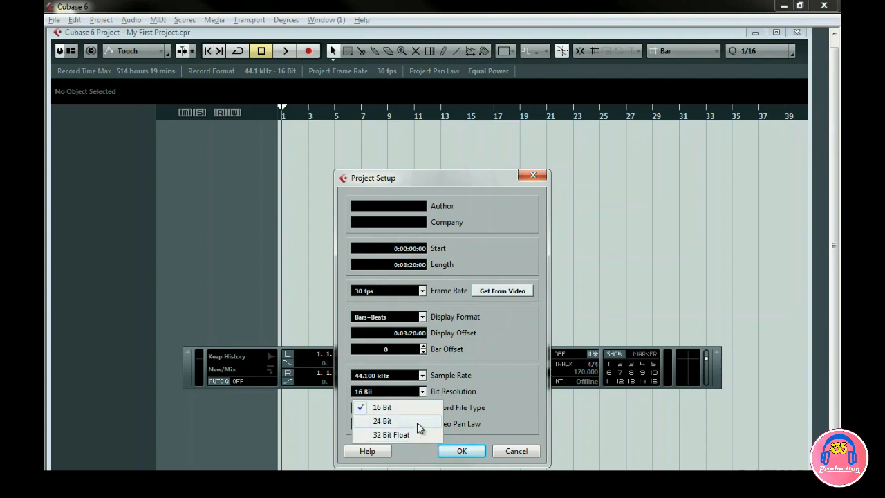
{"action": "left_click", "coordinate": [401, 435]}
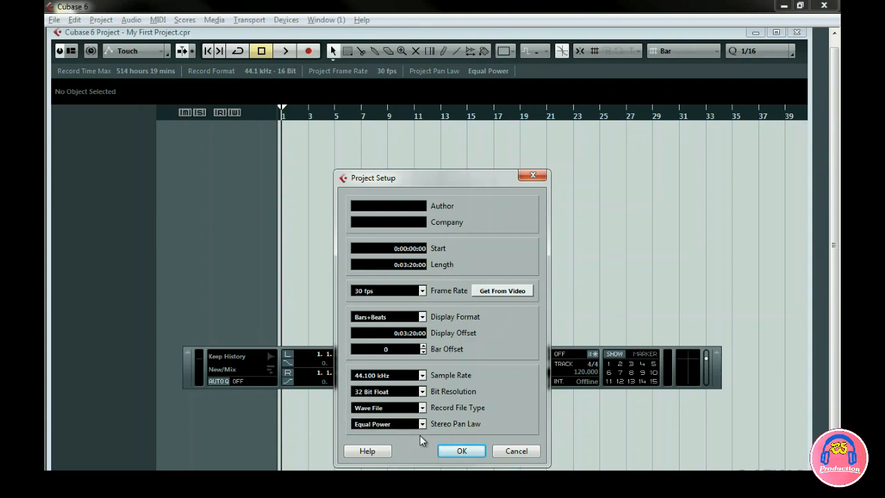
{"action": "left_click", "coordinate": [421, 407]}
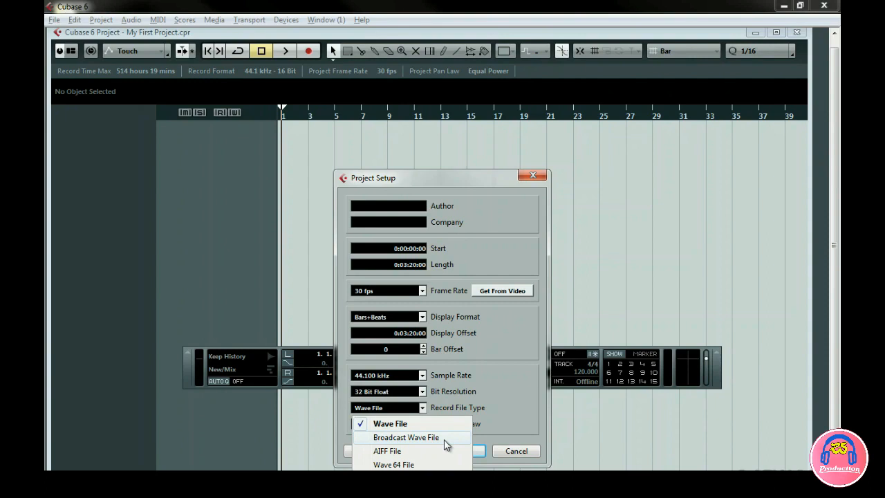
{"action": "left_click", "coordinate": [443, 422]}
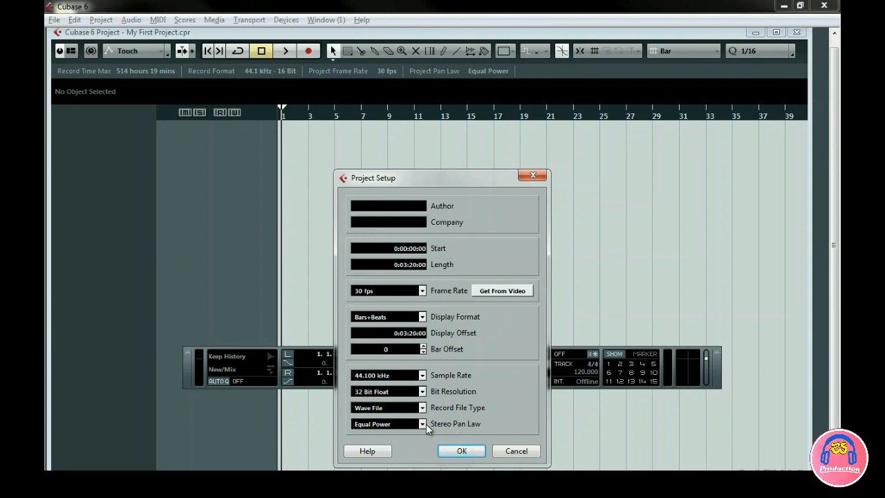
{"action": "left_click", "coordinate": [510, 448]}
{"action": "left_click", "coordinate": [508, 449]}
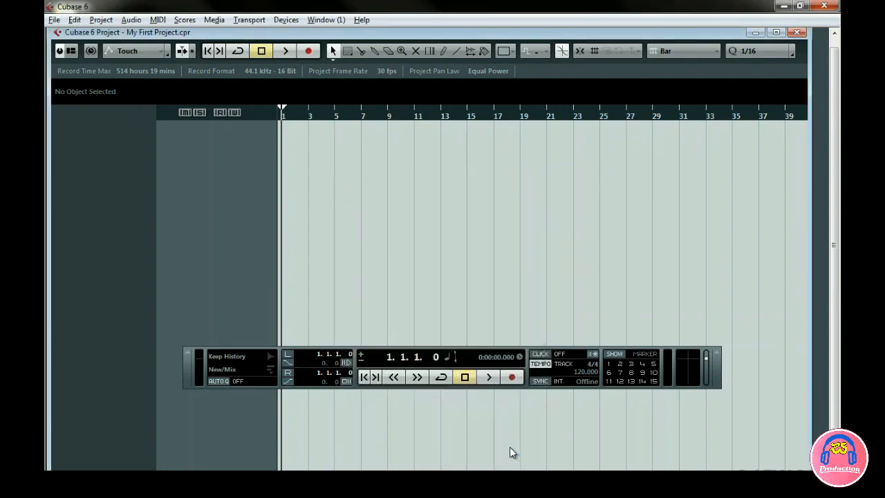
Open the existing Tracks project from the 04-Tracks folder.
{"action": "left_click", "coordinate": [488, 377]}
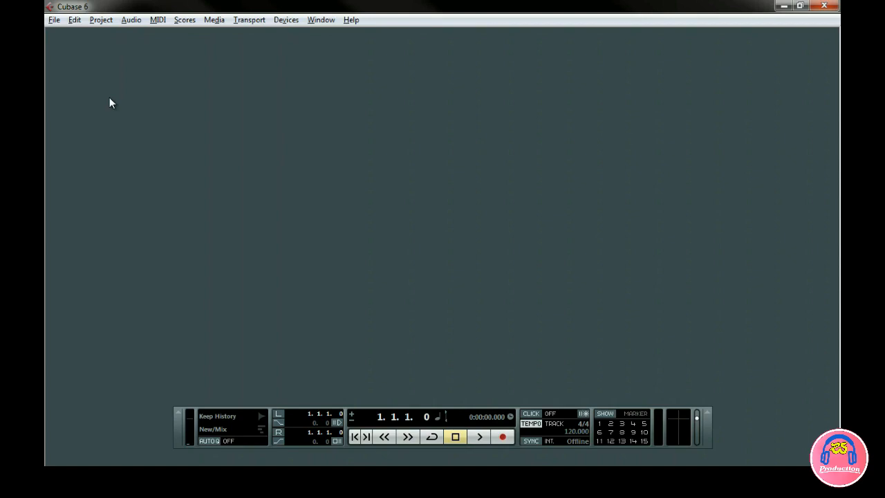
{"action": "left_click", "coordinate": [54, 20]}
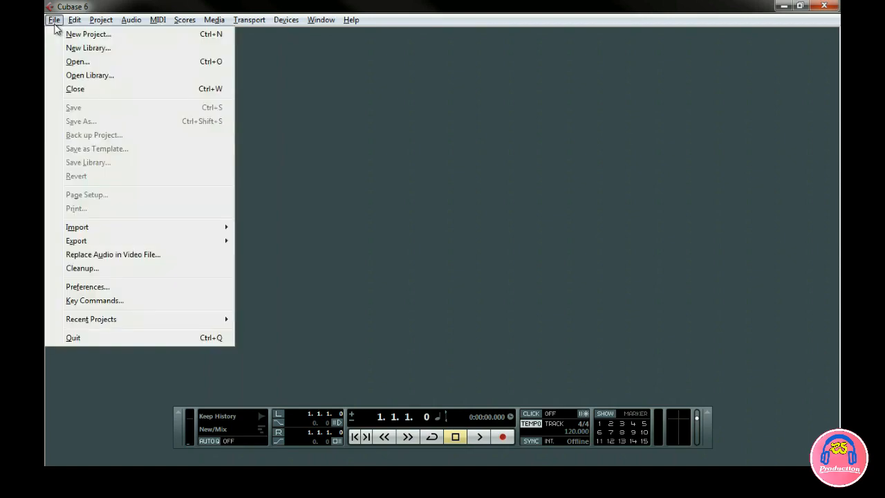
{"action": "left_click", "coordinate": [64, 62]}
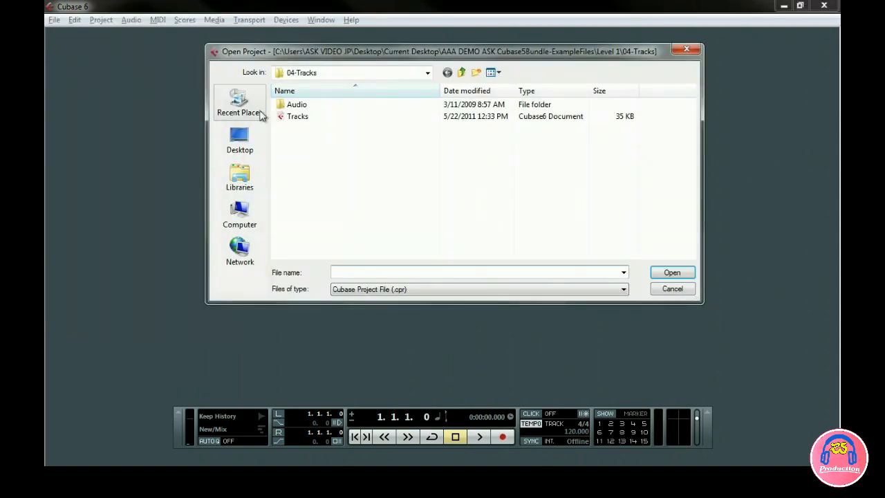
{"action": "double_click", "coordinate": [298, 118]}
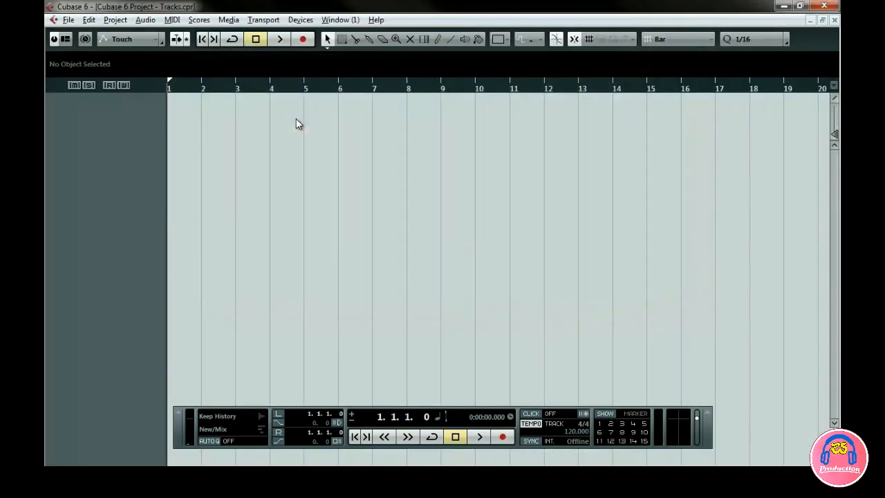
Try showing and hiding the Status Line, Info Line and Overview Line in the project window layout.
{"action": "left_click", "coordinate": [68, 44]}
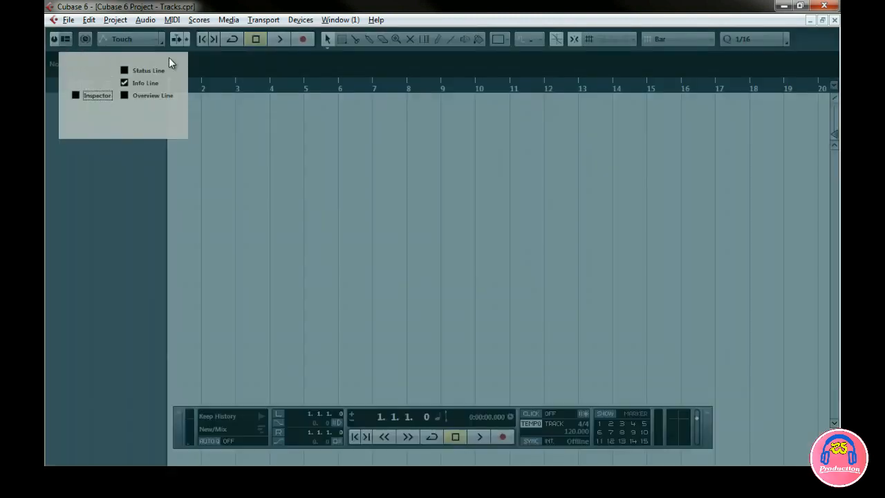
{"action": "left_click", "coordinate": [124, 71]}
{"action": "left_click", "coordinate": [124, 95]}
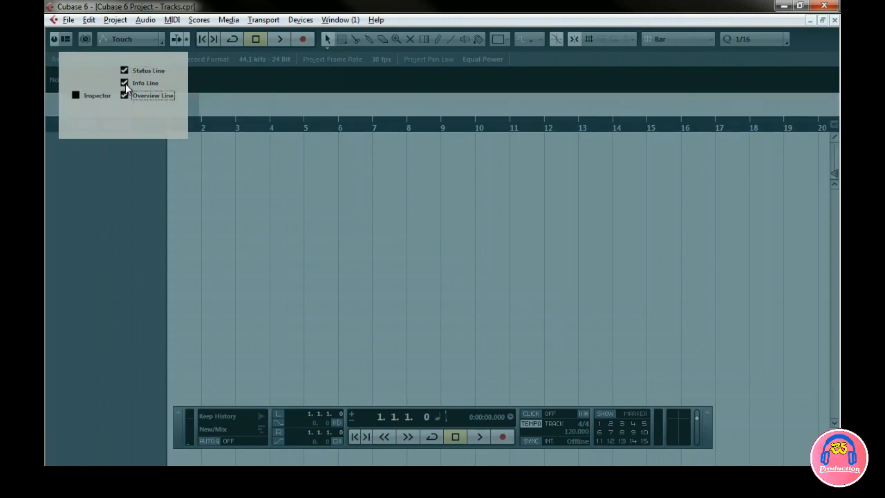
{"action": "left_click", "coordinate": [125, 83]}
{"action": "left_click", "coordinate": [125, 83]}
{"action": "left_click", "coordinate": [125, 71]}
{"action": "left_click", "coordinate": [123, 96]}
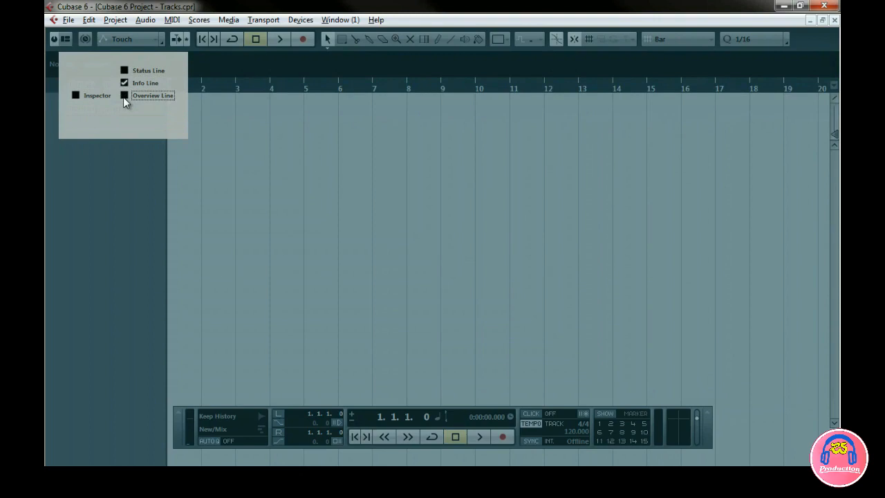
Show the Inspector in the project window and close the window layout setup.
{"action": "left_click", "coordinate": [76, 96]}
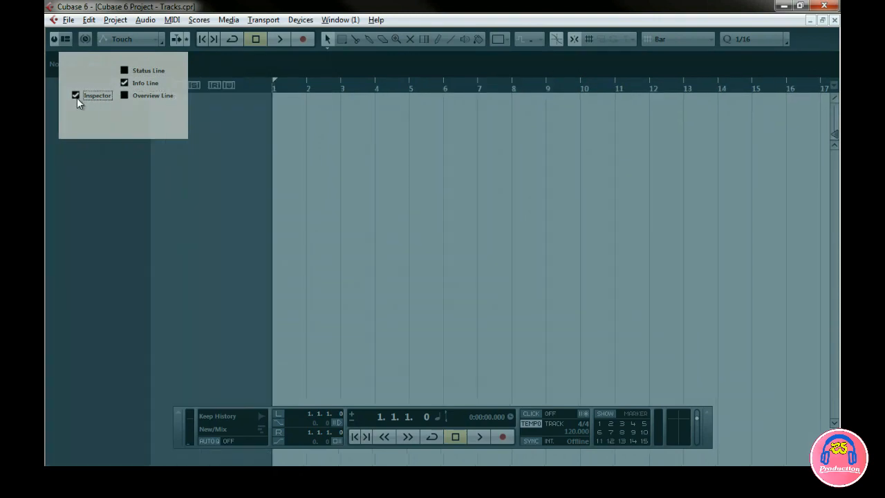
{"action": "left_click", "coordinate": [77, 97]}
{"action": "left_click", "coordinate": [77, 97]}
{"action": "left_click", "coordinate": [191, 164]}
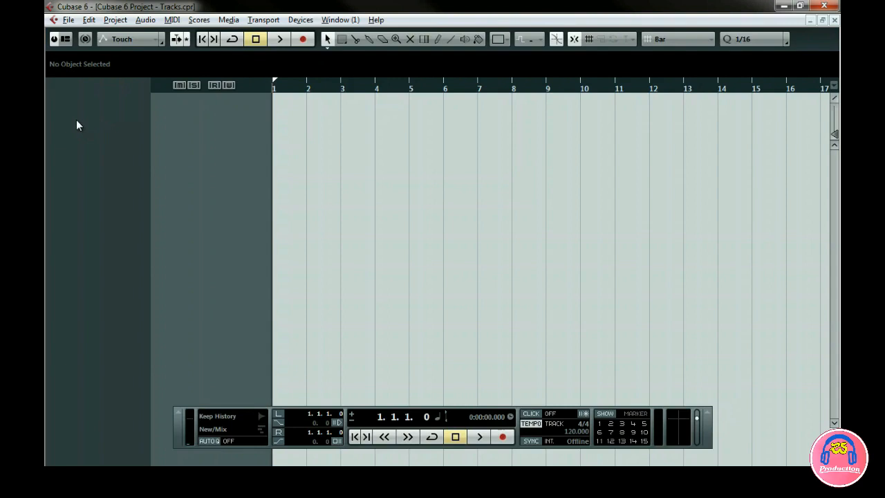
Add one MIDI track to the empty track list.
{"action": "right_click", "coordinate": [211, 124]}
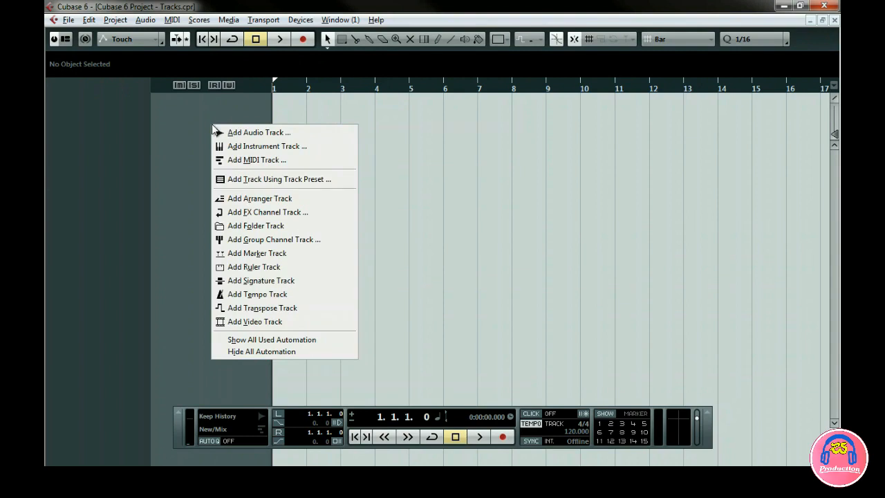
{"action": "left_click", "coordinate": [231, 160]}
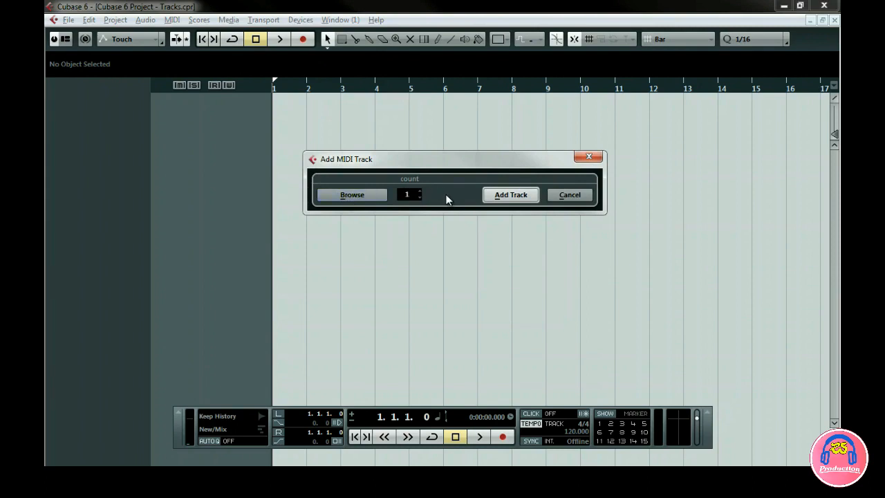
{"action": "left_click", "coordinate": [419, 192]}
{"action": "left_click", "coordinate": [420, 192]}
{"action": "left_click", "coordinate": [509, 197]}
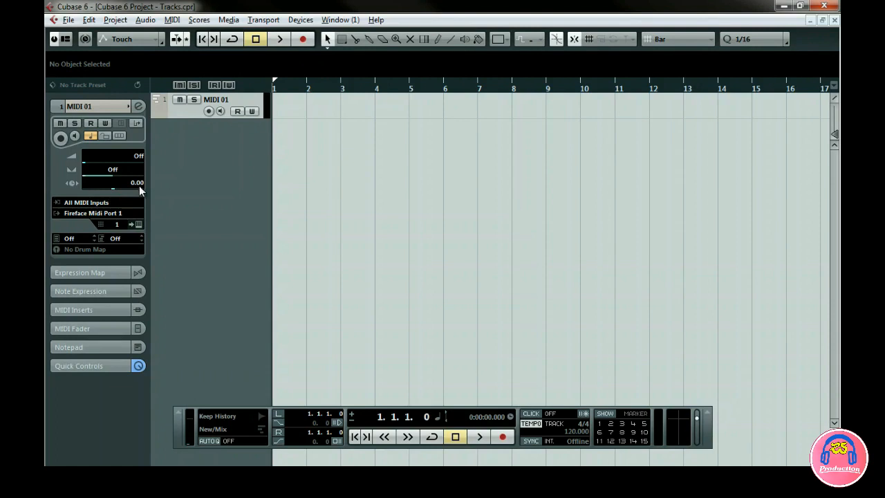
Review the channel configurations for a new audio track and add one Stereo audio track.
{"action": "left_click", "coordinate": [115, 20]}
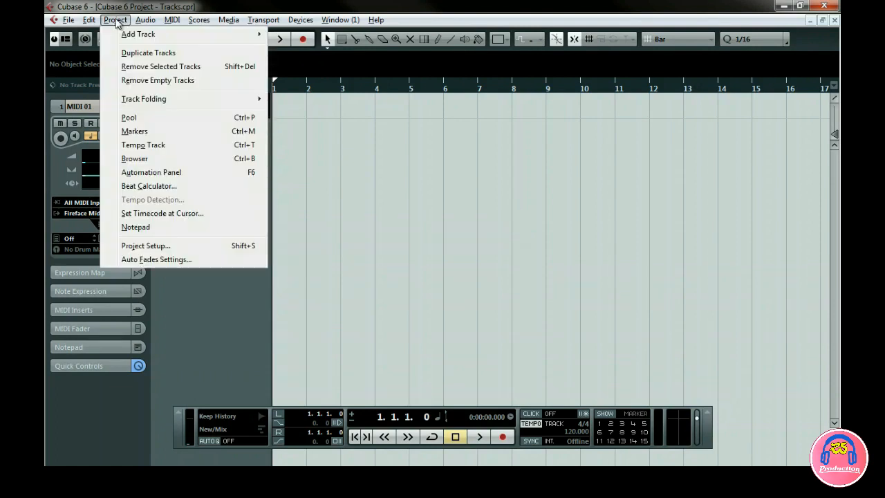
{"action": "mouse_move", "coordinate": [135, 38]}
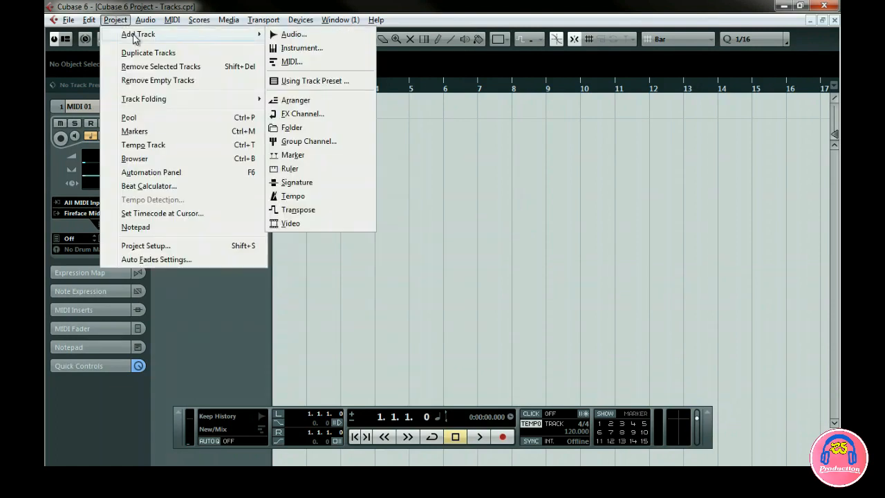
{"action": "left_click", "coordinate": [294, 35]}
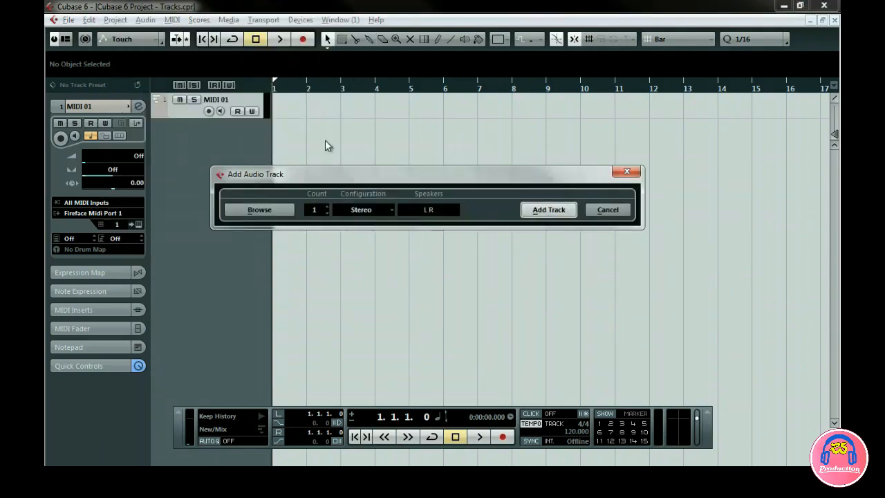
{"action": "left_click", "coordinate": [326, 213]}
{"action": "left_click", "coordinate": [326, 213]}
{"action": "left_click", "coordinate": [366, 210]}
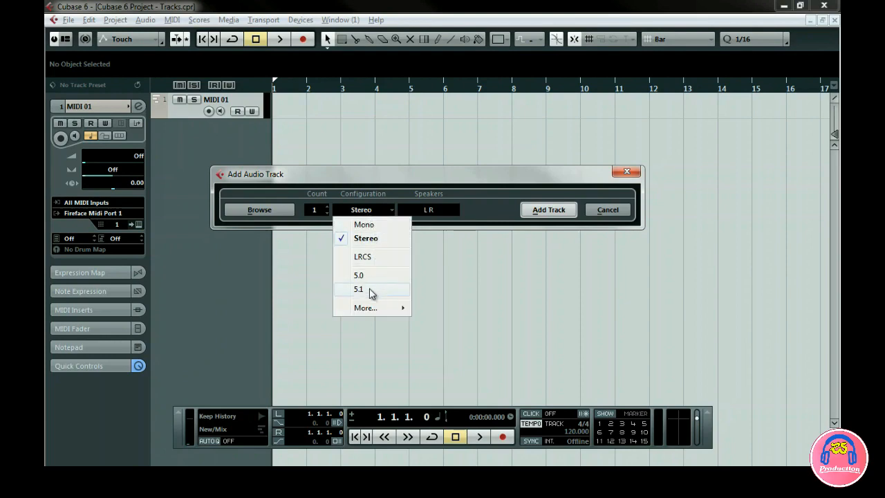
{"action": "mouse_move", "coordinate": [373, 309]}
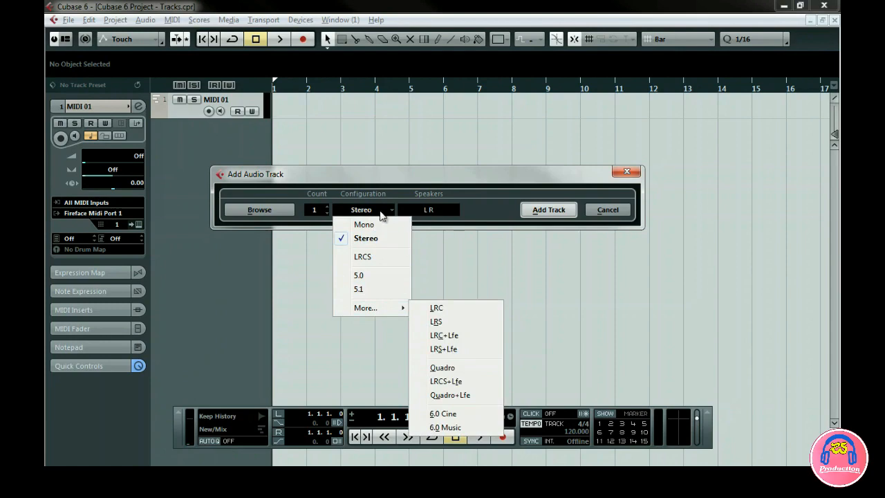
{"action": "left_click", "coordinate": [384, 191]}
{"action": "left_click", "coordinate": [543, 205]}
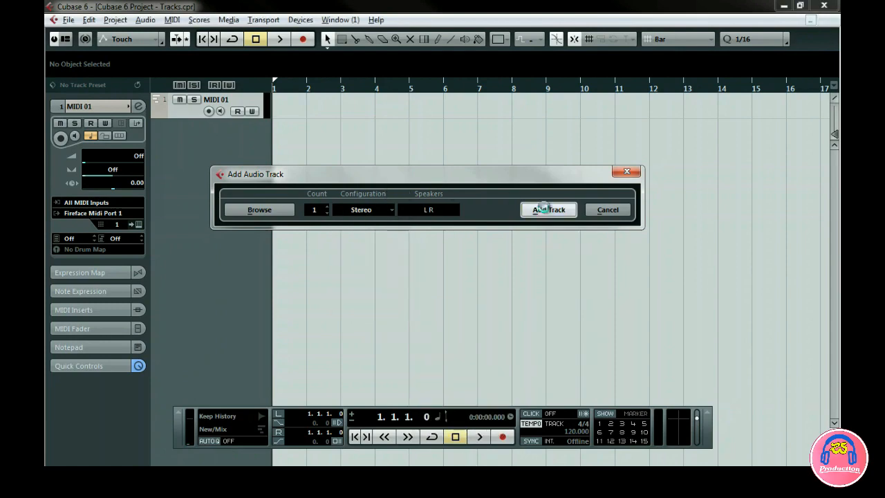
Move the audio track above the MIDI track, and add a marker track at the head of the track list.
{"action": "left_click_drag", "start_coordinate": [229, 125], "coordinate": [223, 98]}
{"action": "right_click", "coordinate": [209, 166]}
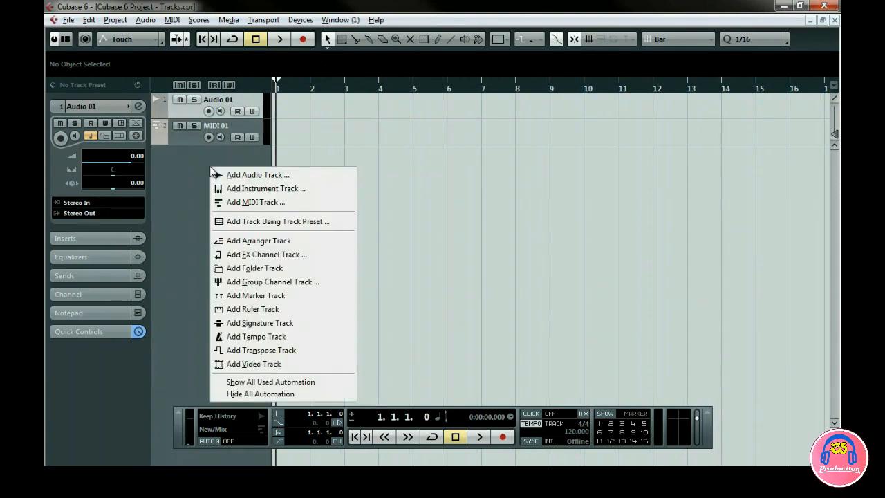
{"action": "left_click", "coordinate": [242, 295]}
{"action": "left_click_drag", "start_coordinate": [242, 127], "coordinate": [254, 99]}
Draw three markers on the marker track at bars 2, 6 and 10.
{"action": "right_click", "coordinate": [301, 110]}
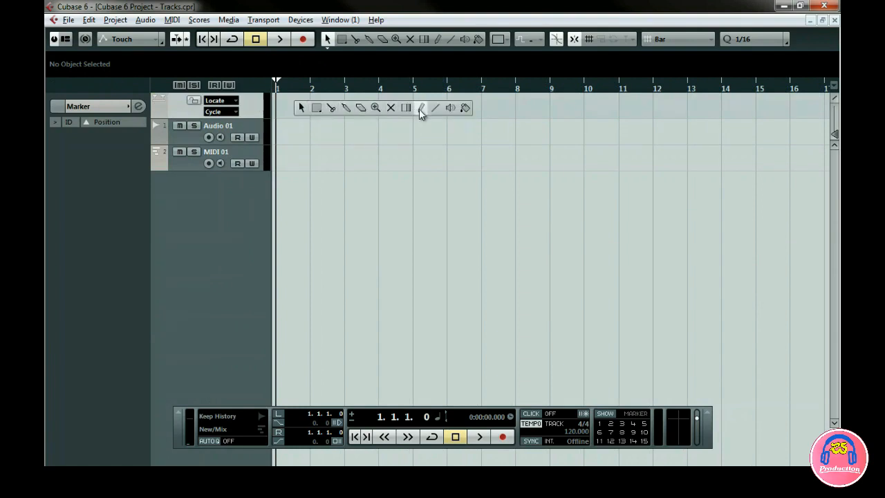
{"action": "left_click", "coordinate": [420, 107]}
{"action": "left_click", "coordinate": [320, 105]}
{"action": "left_click", "coordinate": [451, 107]}
{"action": "left_click", "coordinate": [588, 108]}
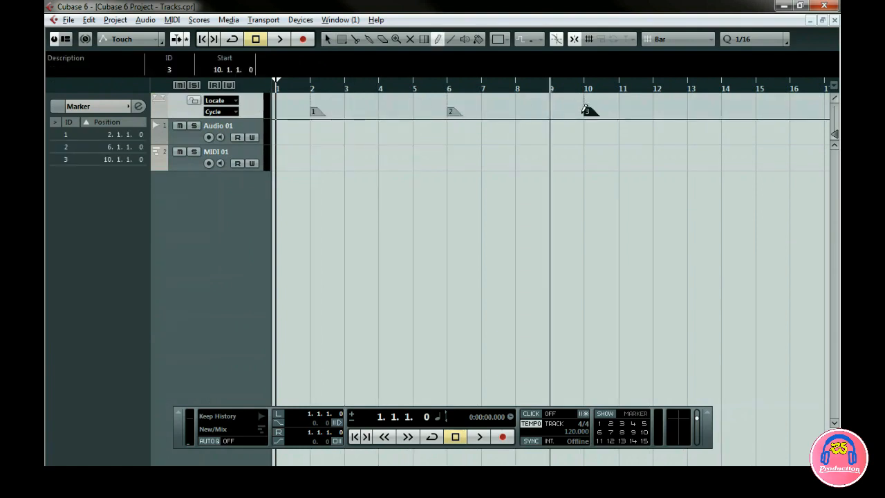
Jump the project cursor to markers 2, 3 and 1, and switch back to the Object Selection tool.
{"action": "left_click", "coordinate": [610, 423]}
{"action": "left_click", "coordinate": [622, 423]}
{"action": "left_click", "coordinate": [599, 424]}
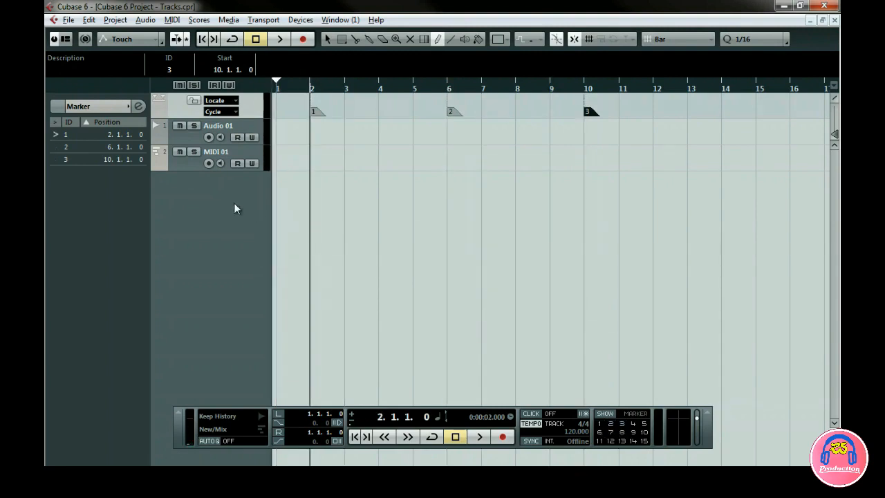
{"action": "right_click", "coordinate": [284, 202]}
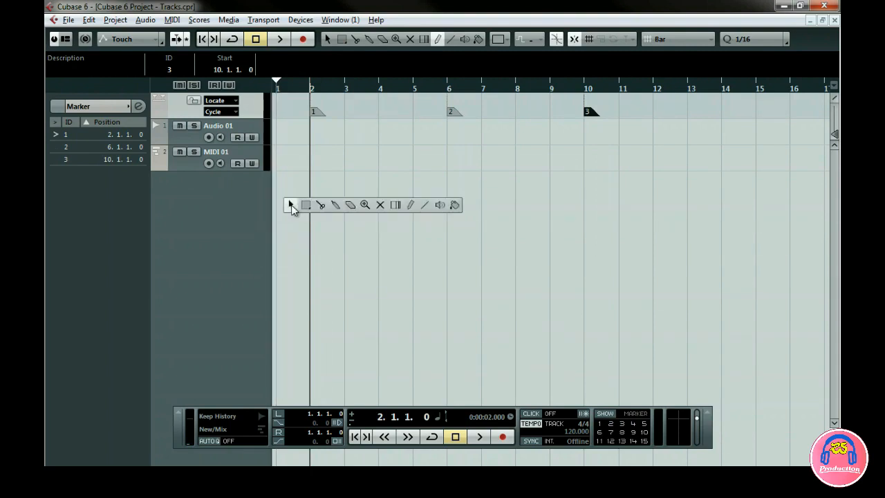
{"action": "left_click", "coordinate": [289, 206]}
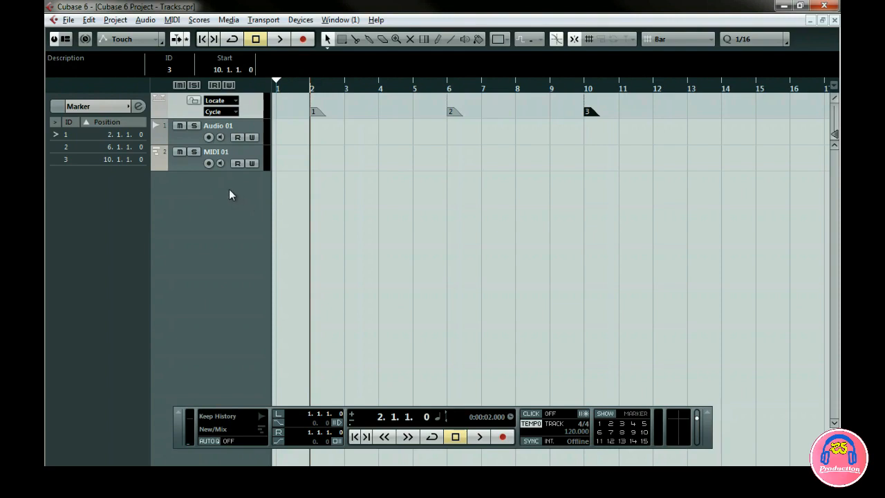
Add a folder track below MIDI 01 and move the MIDI 01 and Audio 01 tracks into it.
{"action": "left_click", "coordinate": [231, 152]}
{"action": "right_click", "coordinate": [238, 152]}
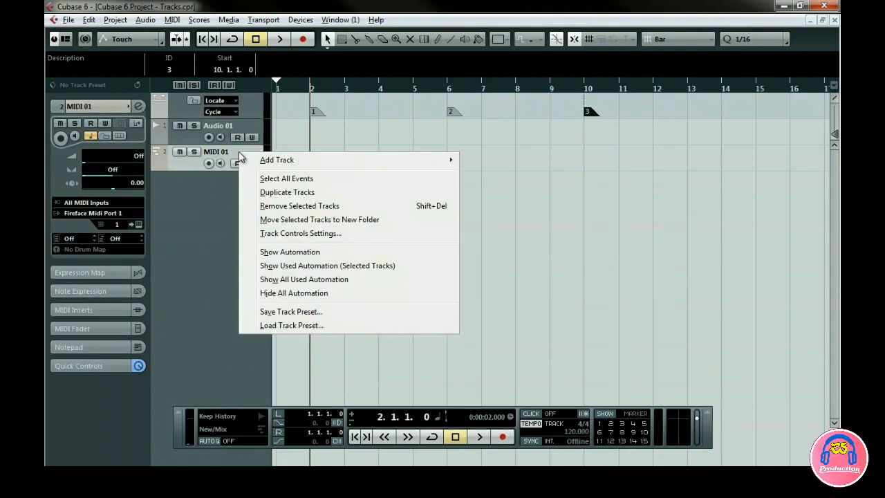
{"action": "mouse_move", "coordinate": [385, 168]}
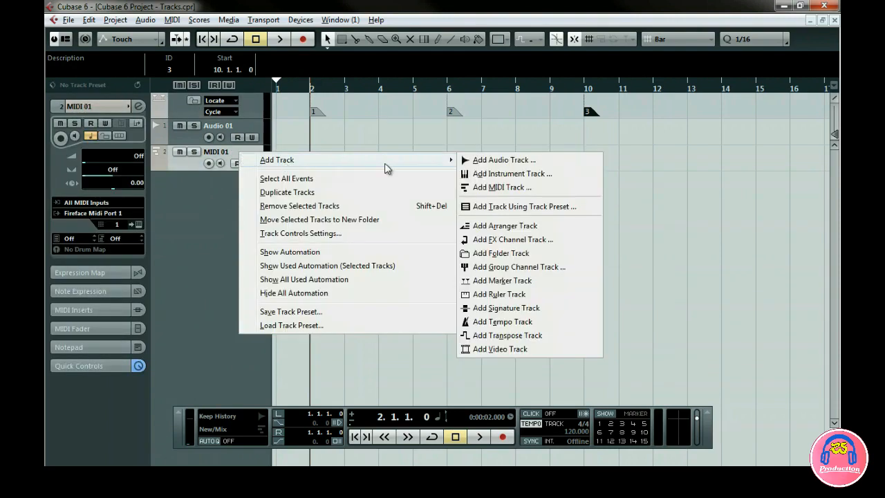
{"action": "left_click", "coordinate": [521, 252]}
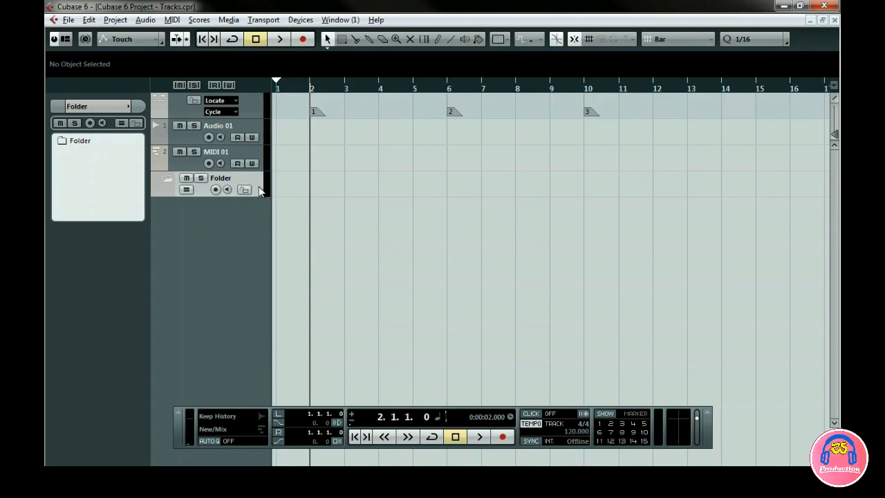
{"action": "left_click_drag", "start_coordinate": [259, 192], "coordinate": [256, 159]}
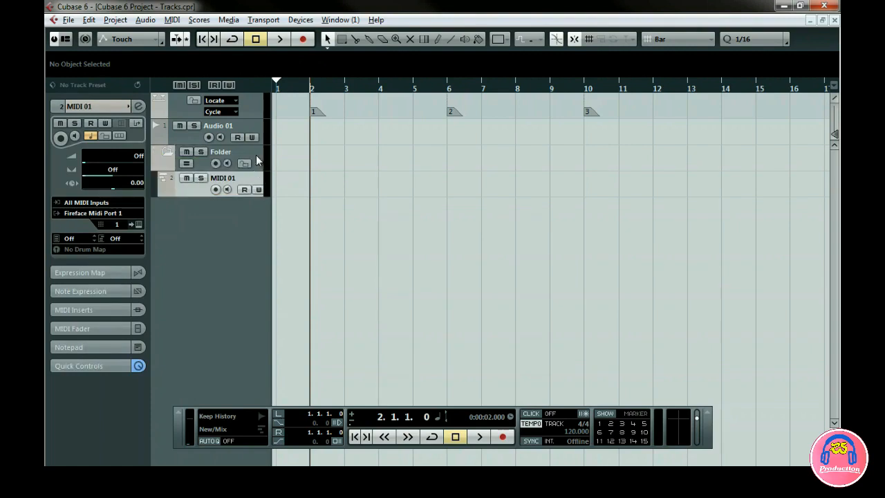
{"action": "left_click_drag", "start_coordinate": [254, 123], "coordinate": [251, 177]}
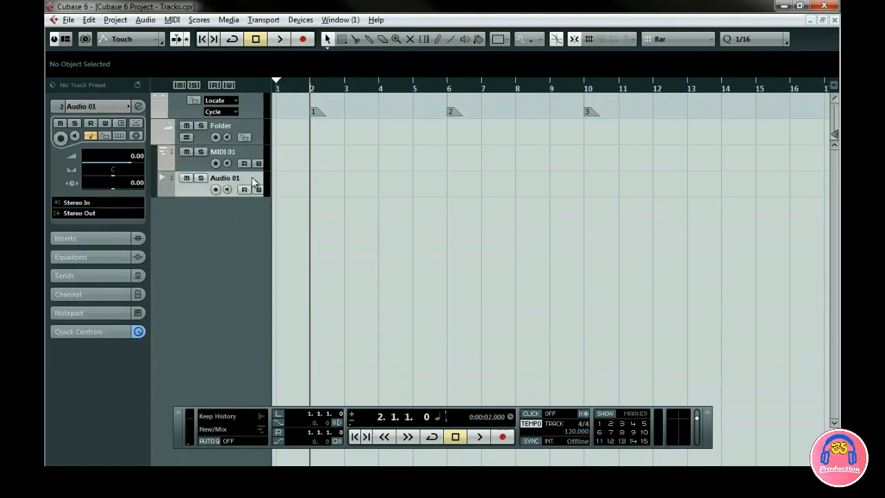
Collapse and expand the folder track to hide and show its MIDI and audio tracks.
{"action": "left_click", "coordinate": [165, 127]}
{"action": "left_click", "coordinate": [166, 128]}
{"action": "left_click", "coordinate": [165, 128]}
{"action": "left_click", "coordinate": [166, 127]}
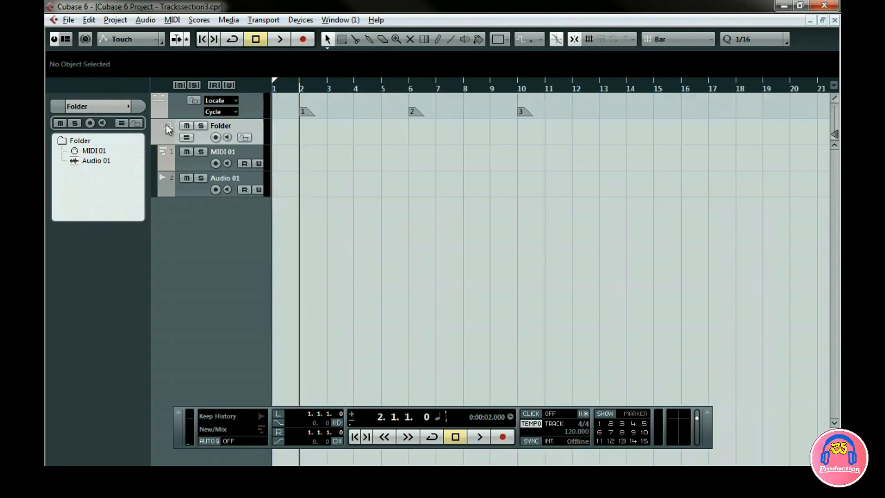
Draw MIDI 01 parts across bars 1–4 and 5–8, and Audio 01 parts across bars 3–6 and 8–11.
{"action": "left_click", "coordinate": [438, 39]}
{"action": "mouse_move", "coordinate": [302, 155]}
{"action": "left_mouse_down"}
{"action": "mouse_move", "coordinate": [352, 156]}
{"action": "mouse_move", "coordinate": [408, 181]}
{"action": "mouse_move", "coordinate": [476, 158]}
{"action": "mouse_move", "coordinate": [517, 182]}
{"action": "mouse_move", "coordinate": [543, 183]}
{"action": "left_mouse_up"}
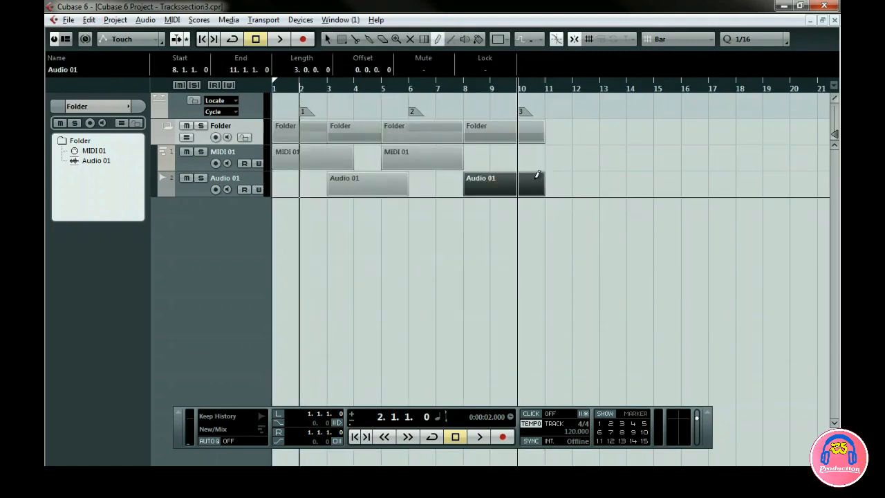
Assign Color 6 to the Audio 01 part at bar 8 and Color 8 to the MIDI 01 part at bar 5.
{"action": "left_click", "coordinate": [498, 39]}
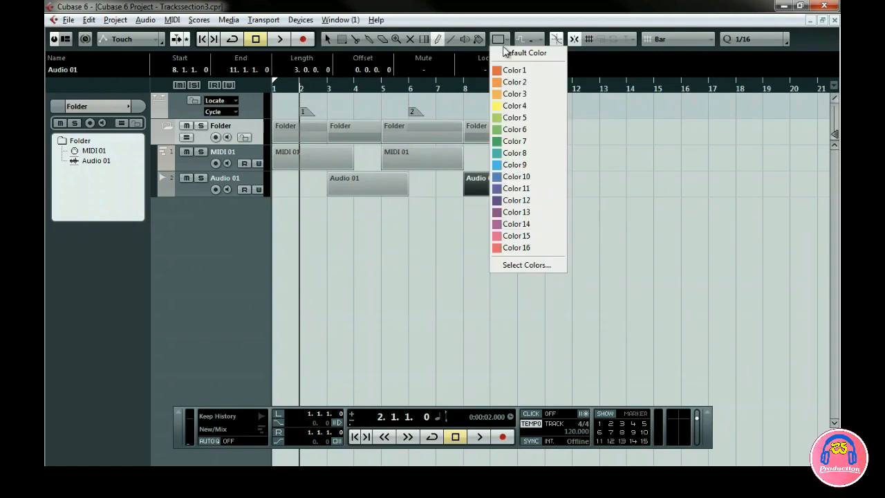
{"action": "left_click", "coordinate": [514, 129]}
{"action": "key", "text": "1"}
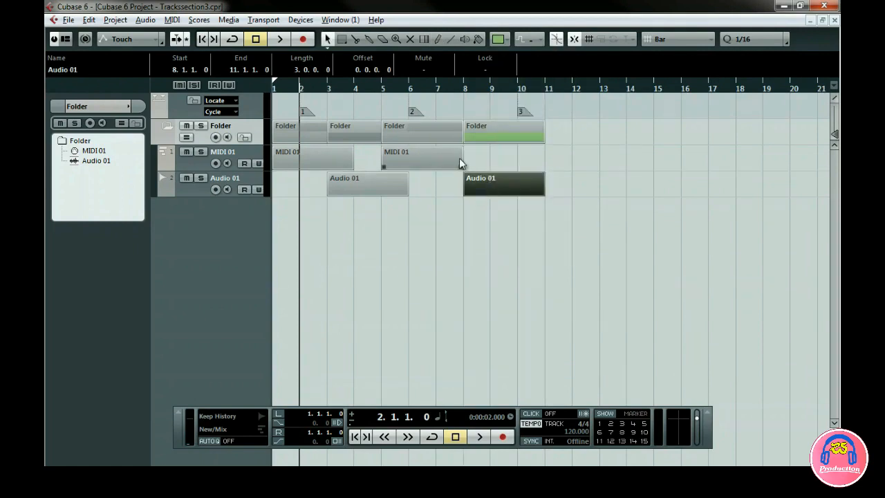
{"action": "left_click", "coordinate": [459, 157]}
{"action": "left_click", "coordinate": [498, 40]}
{"action": "left_click", "coordinate": [509, 140]}
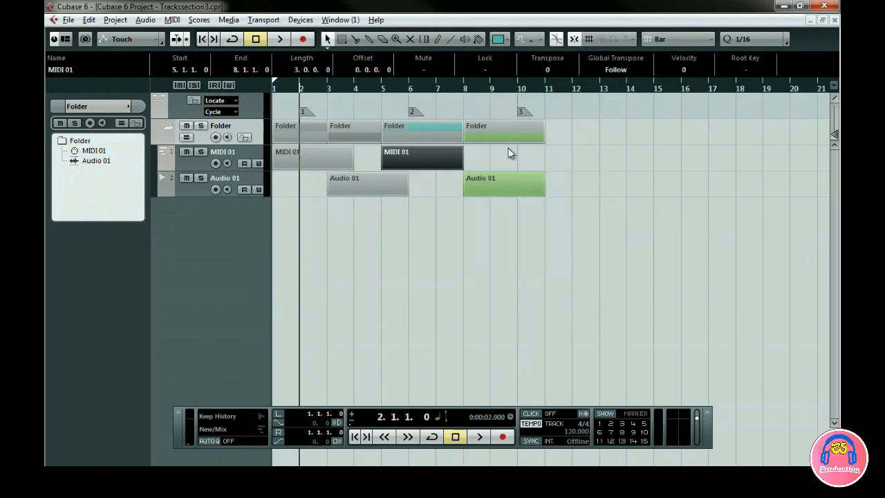
{"action": "left_click", "coordinate": [344, 220]}
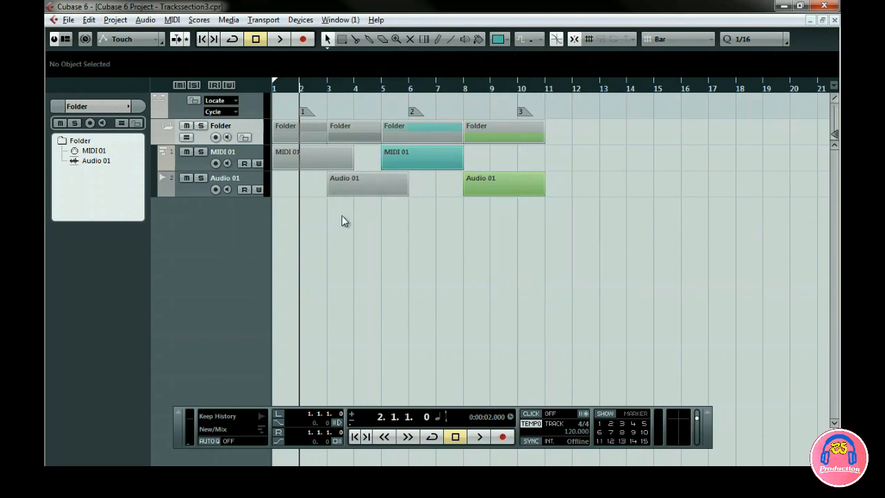
Set the Audio 01 track's color to Color 14, and collapse and expand the folder track to compare its colored parts.
{"action": "left_click", "coordinate": [173, 193]}
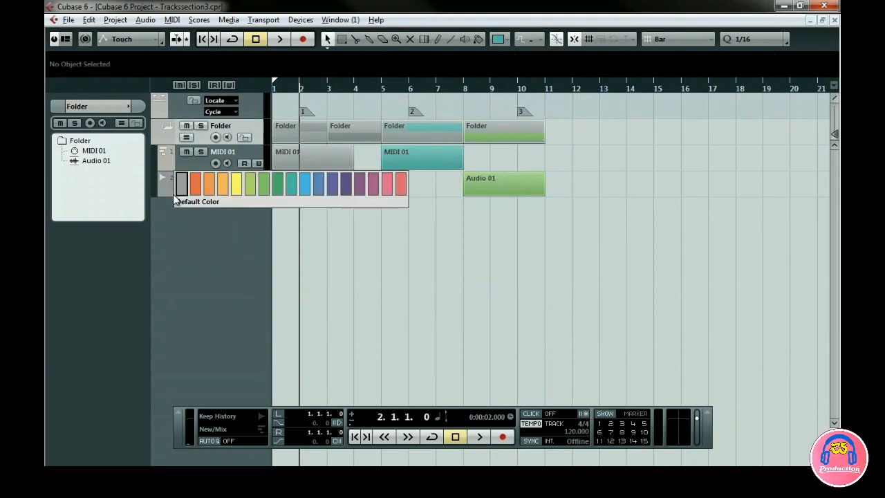
{"action": "left_click", "coordinate": [373, 185]}
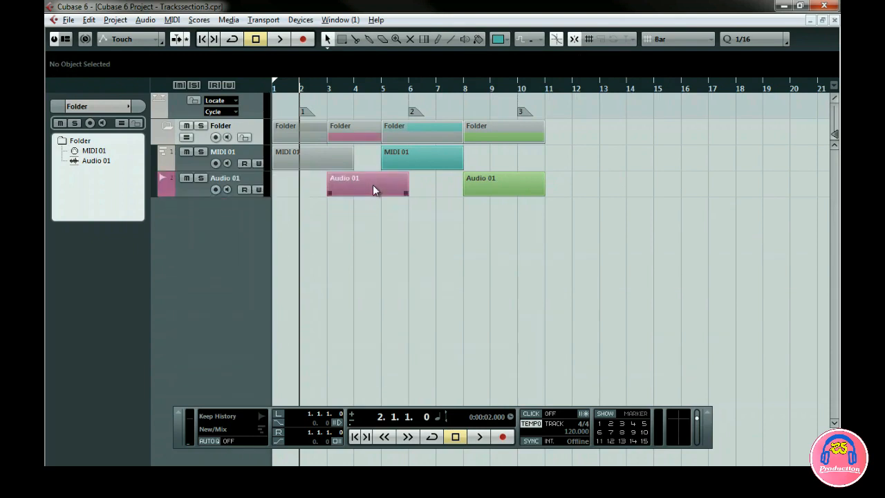
{"action": "left_click", "coordinate": [167, 125]}
{"action": "left_click", "coordinate": [167, 125]}
{"action": "left_click", "coordinate": [166, 125]}
{"action": "left_click", "coordinate": [167, 127]}
Review the Auto Track Color Mode choices in the Project & Mixer editing preferences.
{"action": "left_click", "coordinate": [68, 19]}
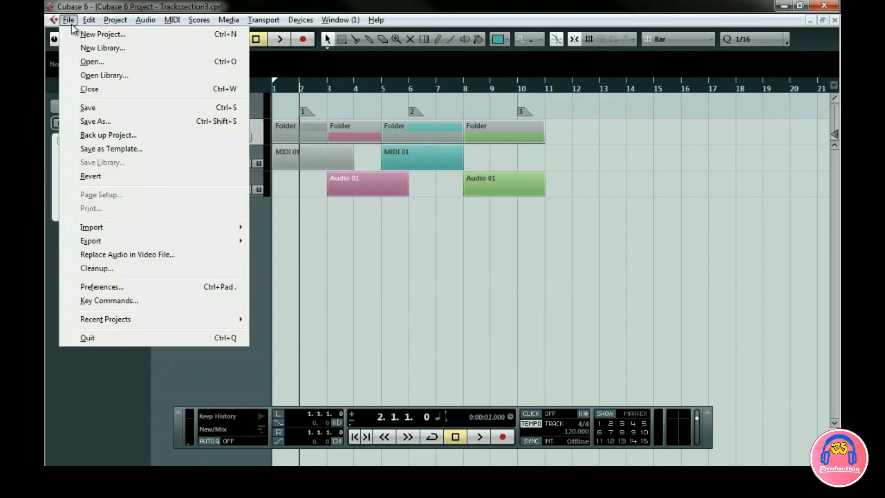
{"action": "left_click", "coordinate": [112, 286]}
{"action": "left_click", "coordinate": [97, 144]}
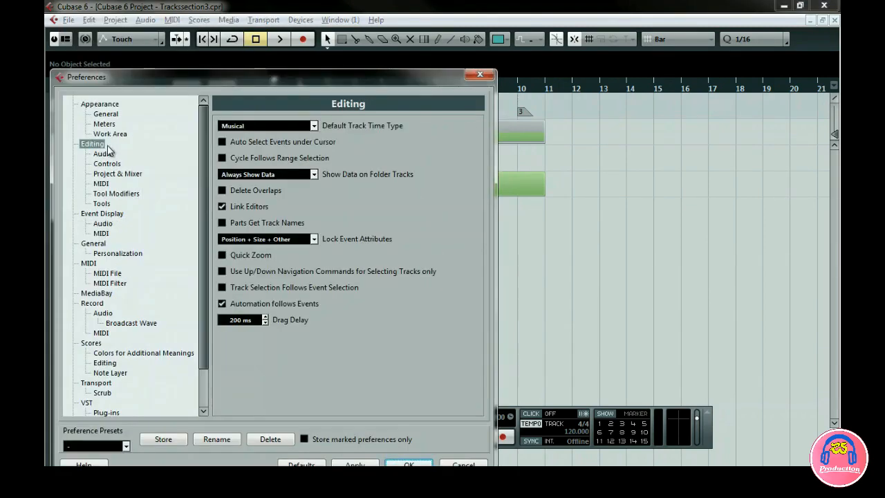
{"action": "left_click", "coordinate": [135, 174]}
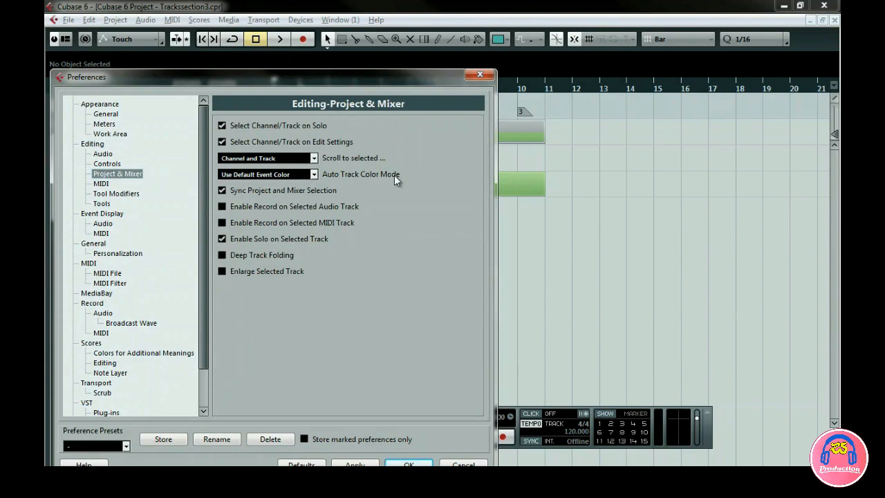
{"action": "left_click", "coordinate": [315, 174]}
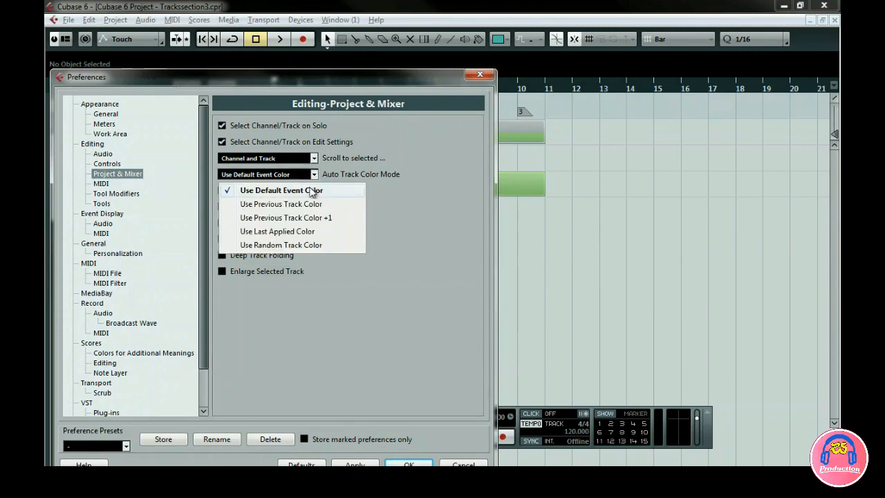
{"action": "left_click", "coordinate": [399, 215]}
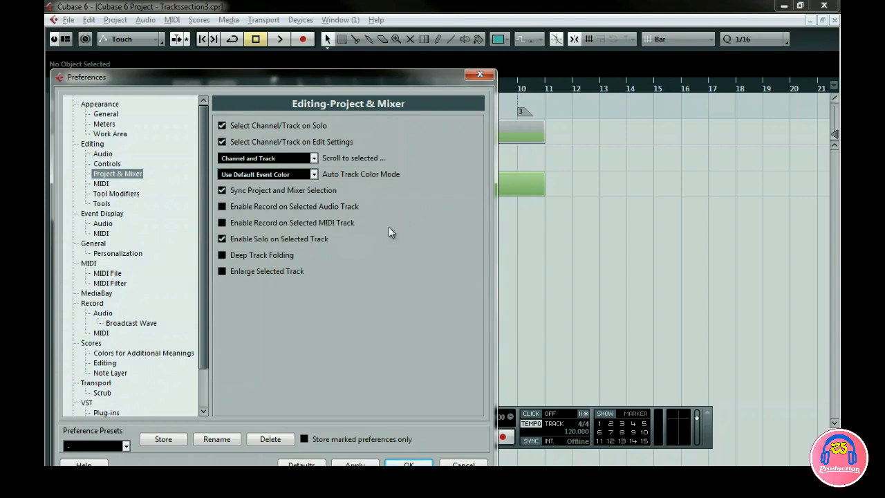
Try the Enlarge Selected Track preference by stepping through the tracks from the folder to Audio 02, and turn it off again.
{"action": "left_click", "coordinate": [222, 271]}
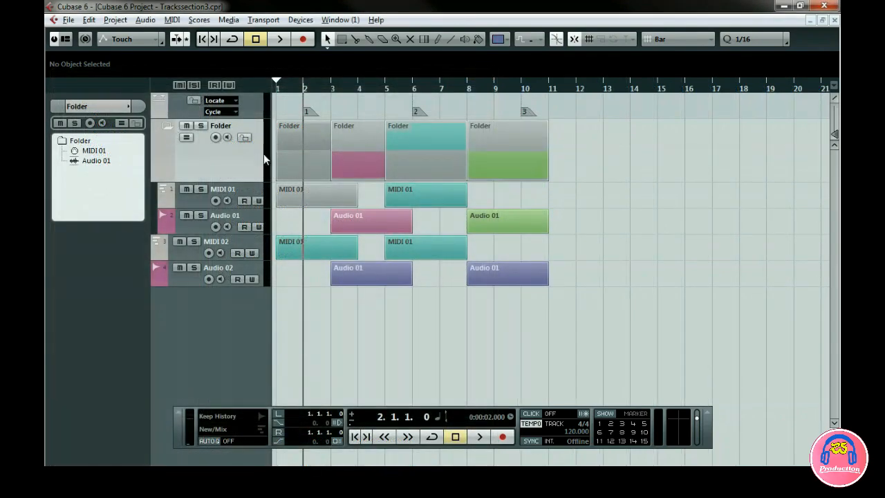
{"action": "key", "text": "z"}
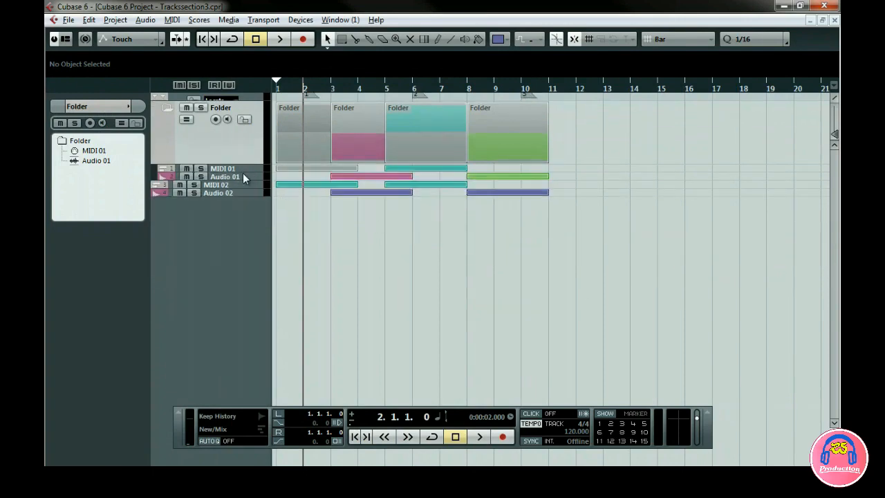
{"action": "key", "text": "Down"}
{"action": "key", "text": "Down"}
{"action": "key", "text": "Down"}
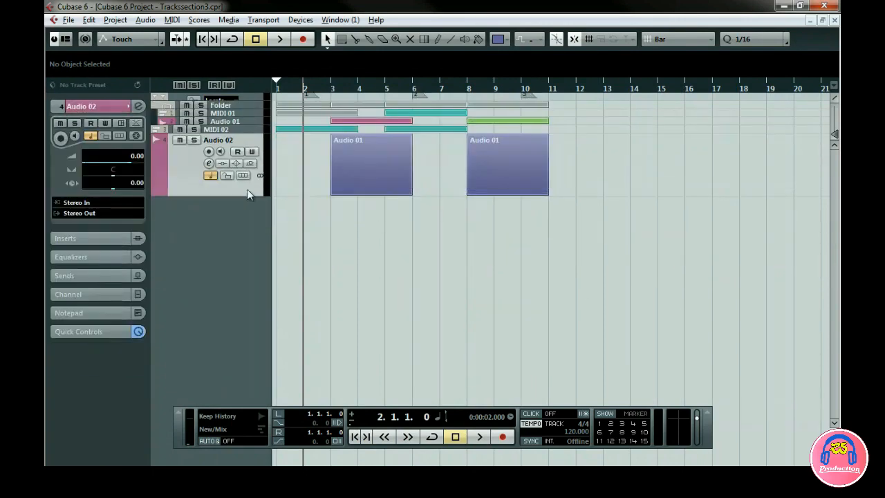
{"action": "left_click", "coordinate": [248, 107]}
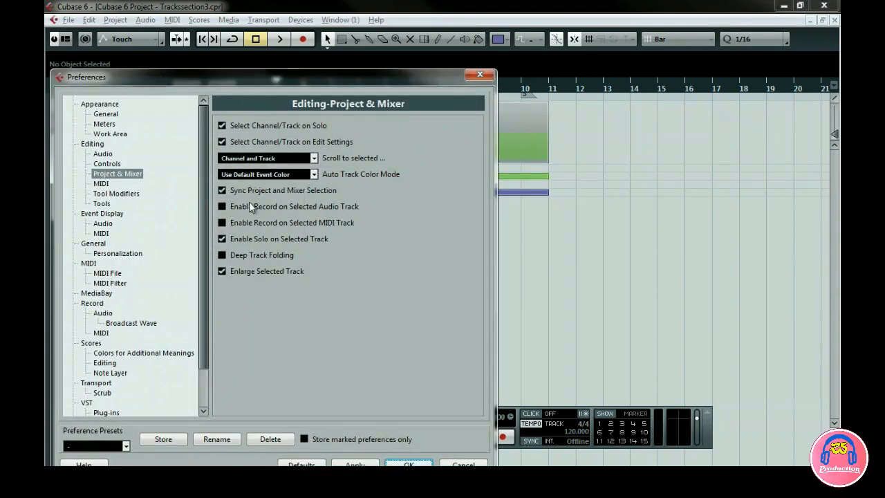
{"action": "left_click", "coordinate": [221, 271]}
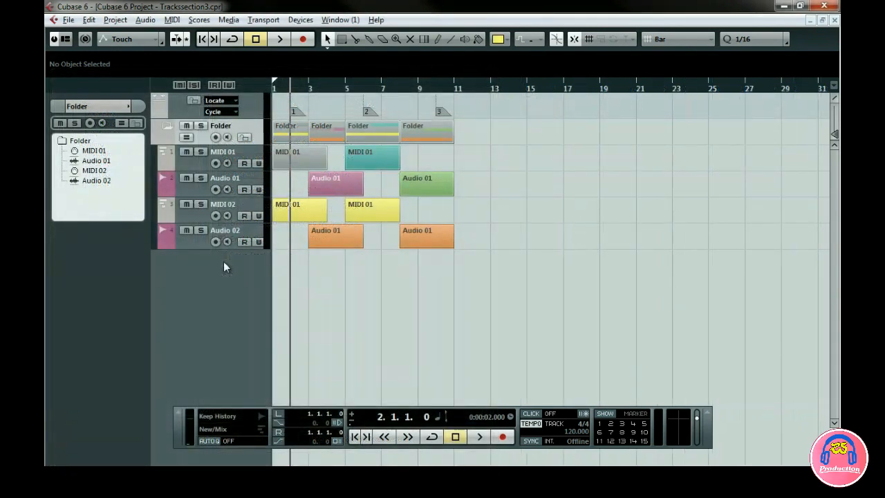
Add a ruler track and move it above the marker track.
{"action": "right_click", "coordinate": [223, 266]}
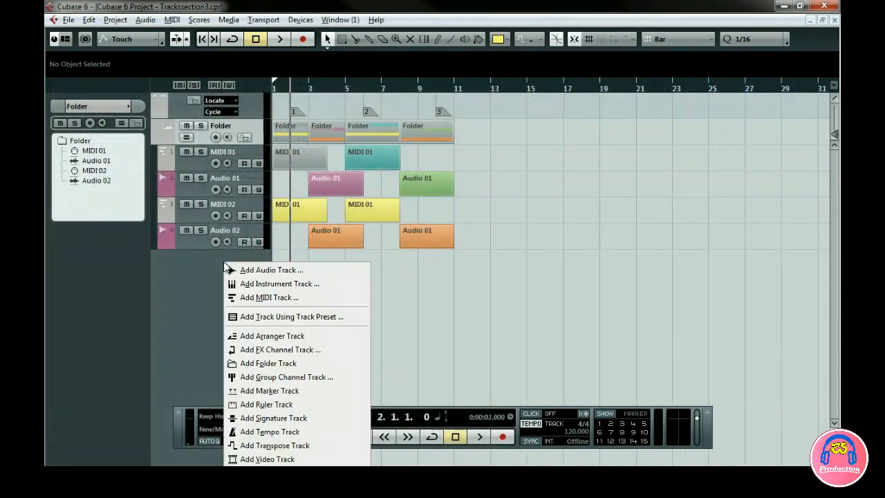
{"action": "left_click", "coordinate": [262, 403]}
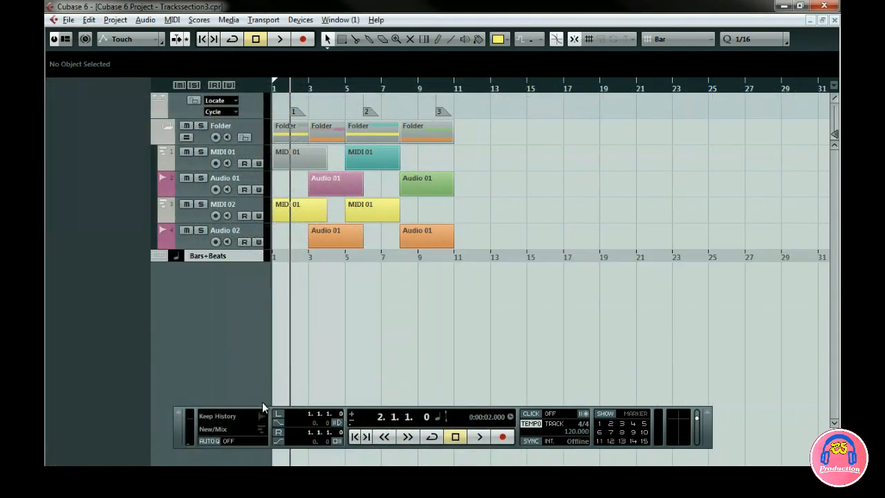
{"action": "left_click_drag", "start_coordinate": [249, 253], "coordinate": [248, 103]}
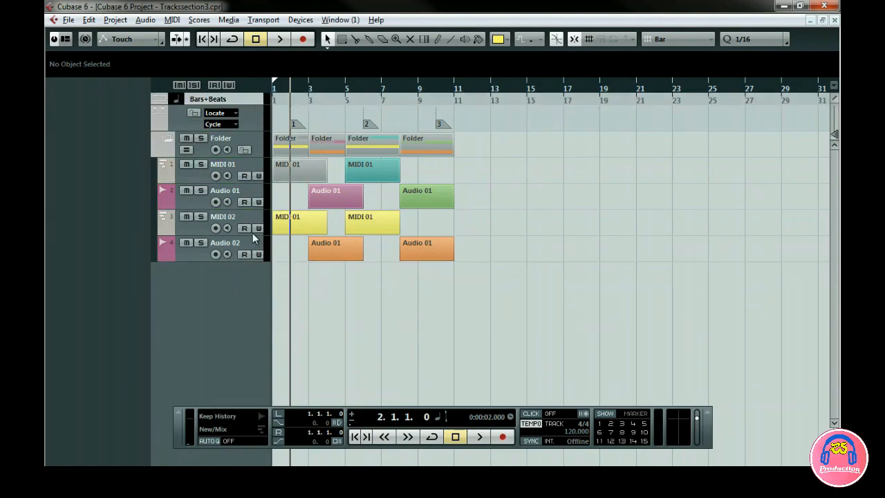
Add a second ruler track and set the uppermost ruler track's display format to Seconds.
{"action": "right_click", "coordinate": [217, 289]}
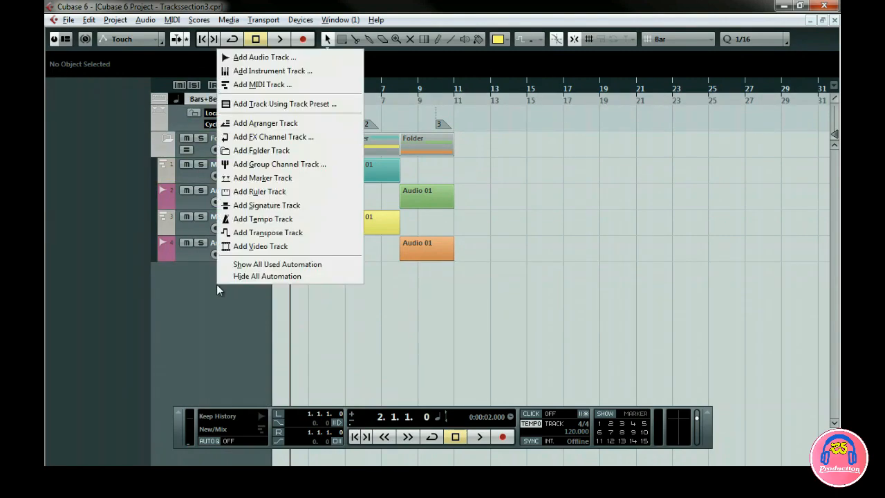
{"action": "left_click", "coordinate": [250, 191]}
{"action": "right_click", "coordinate": [344, 101]}
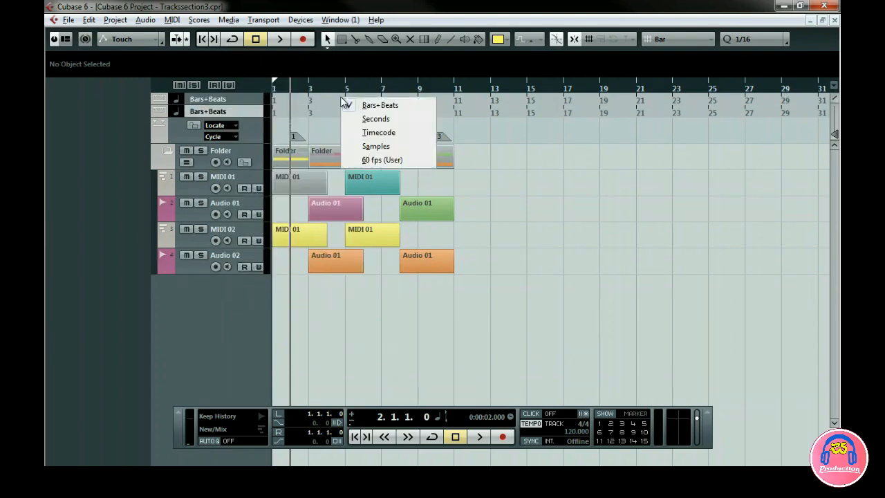
{"action": "left_click", "coordinate": [362, 121]}
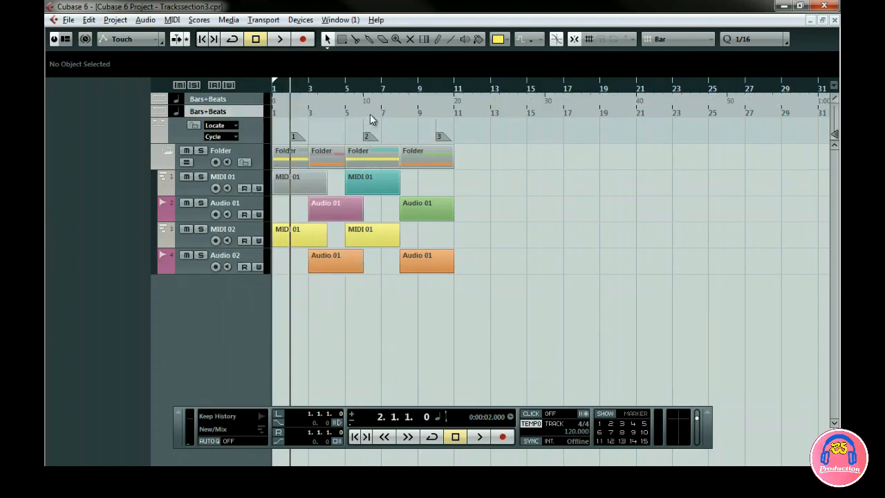
Set the lower ruler track's display format to Timecode.
{"action": "right_click", "coordinate": [401, 112]}
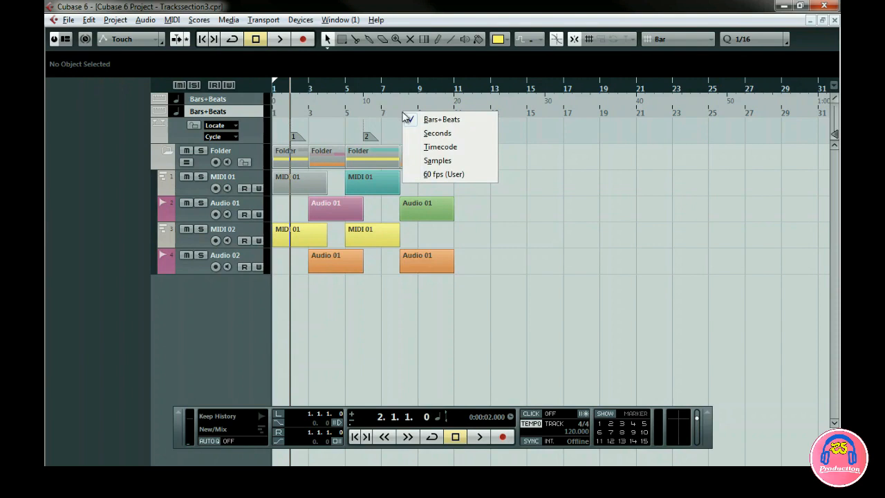
{"action": "left_click", "coordinate": [425, 147]}
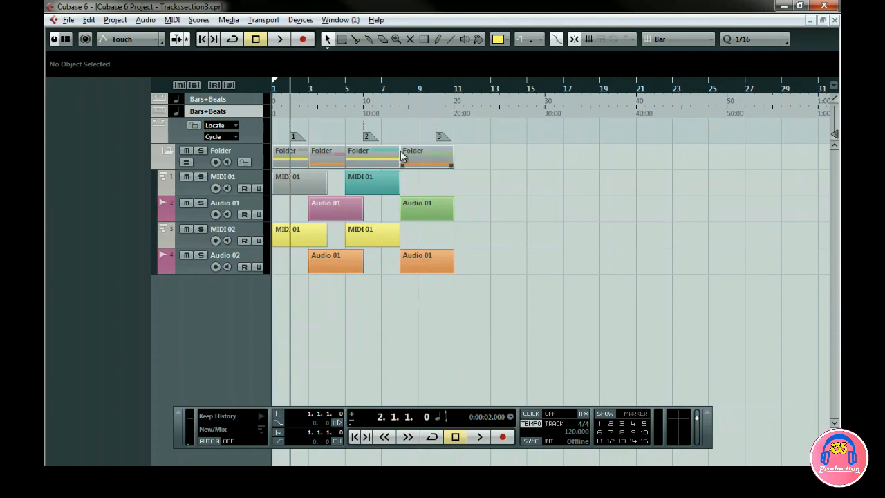
Review the track types that can be added from the MIDI 01 track, including signature, tempo, transpose and video, without adding one.
{"action": "left_click", "coordinate": [245, 174]}
{"action": "right_click", "coordinate": [246, 177]}
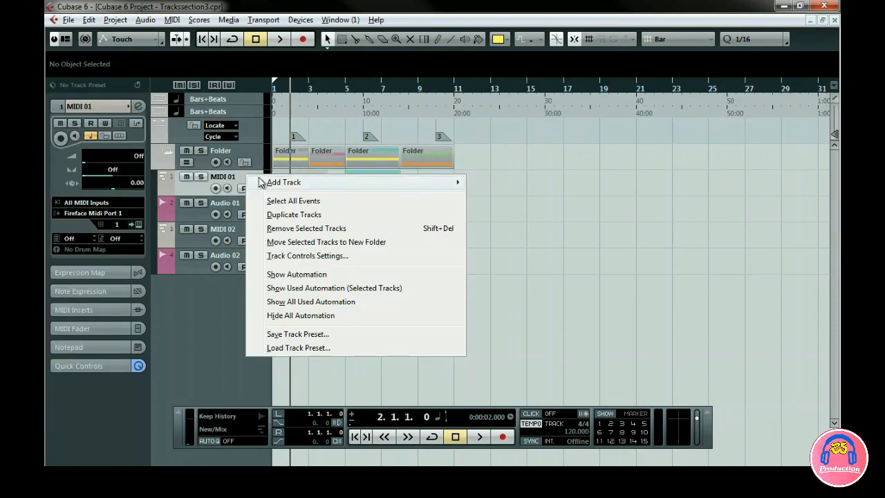
{"action": "mouse_move", "coordinate": [387, 183]}
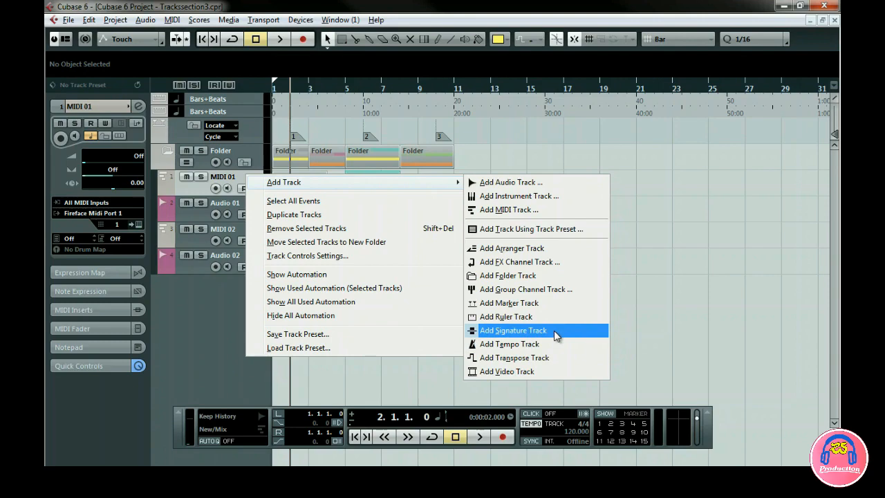
{"action": "left_click", "coordinate": [646, 320]}
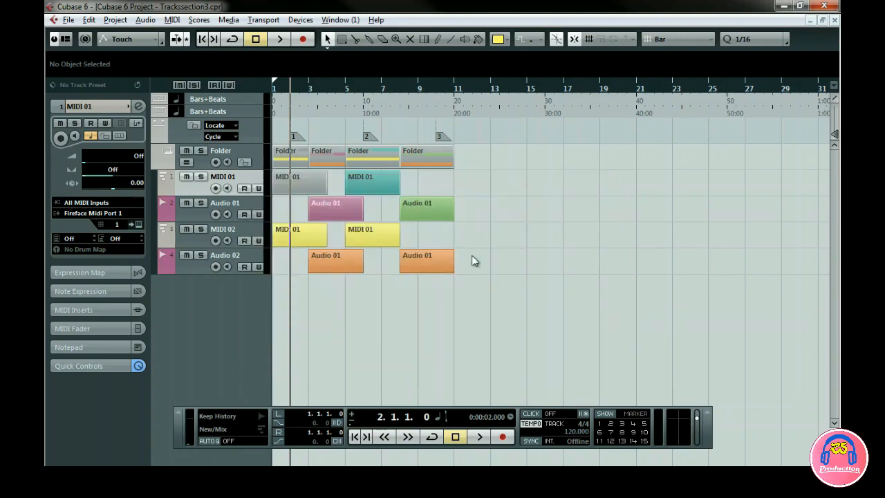
Select all events on the MIDI 01 track.
{"action": "right_click", "coordinate": [197, 188]}
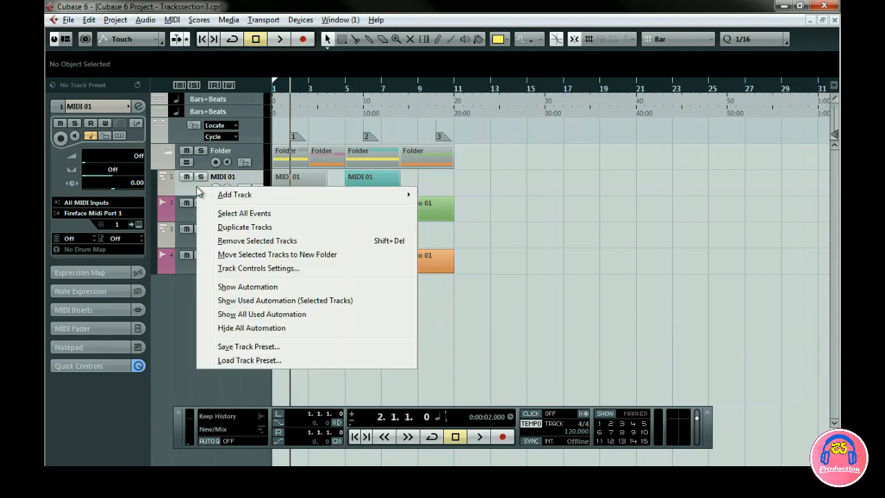
{"action": "left_click", "coordinate": [220, 214]}
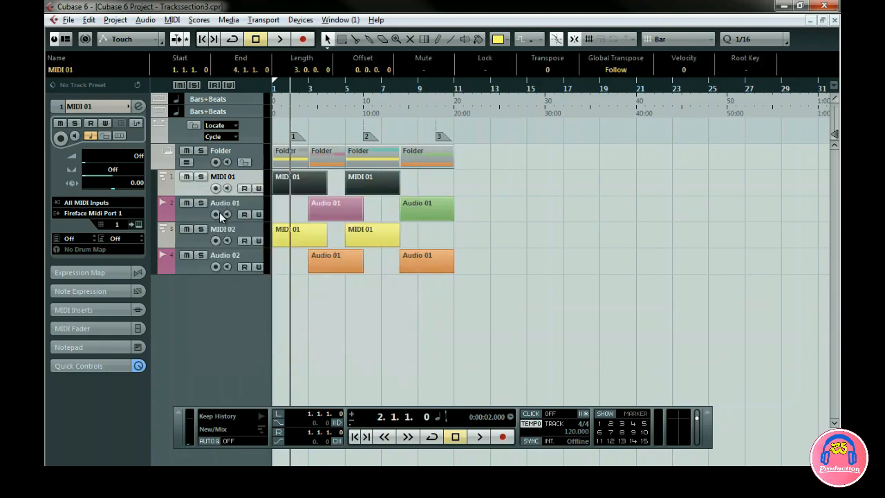
Try duplicating the MIDI 01 track together with its events, and remove the copy again.
{"action": "right_click", "coordinate": [199, 190]}
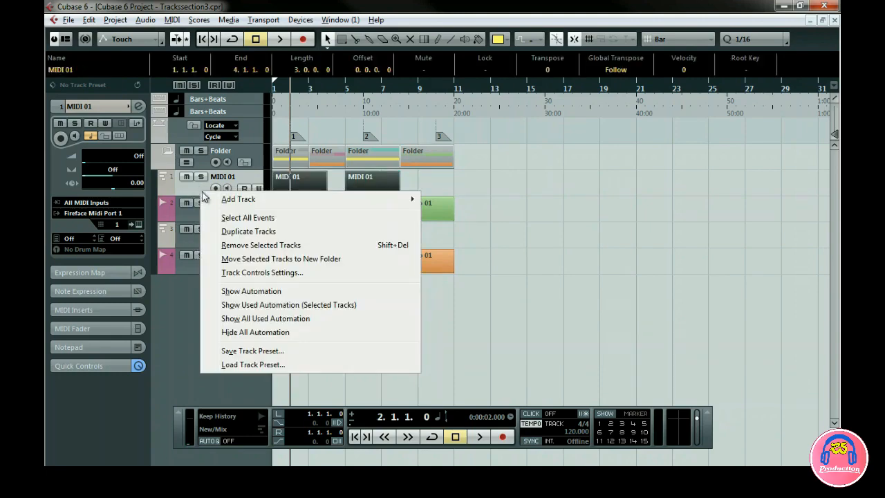
{"action": "left_click", "coordinate": [235, 231]}
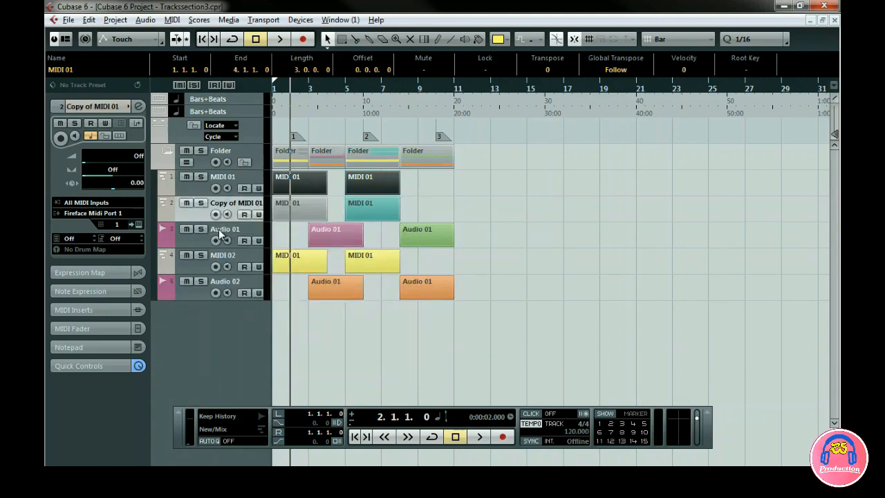
{"action": "right_click", "coordinate": [201, 207]}
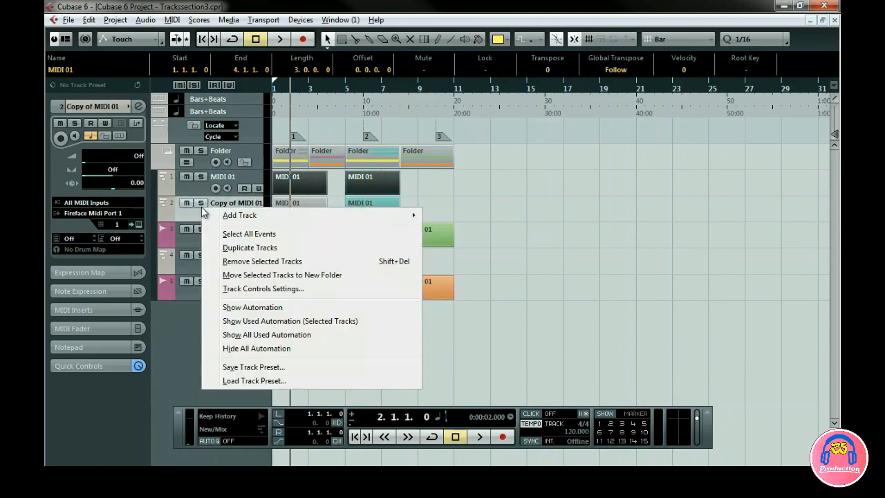
{"action": "left_click", "coordinate": [237, 261]}
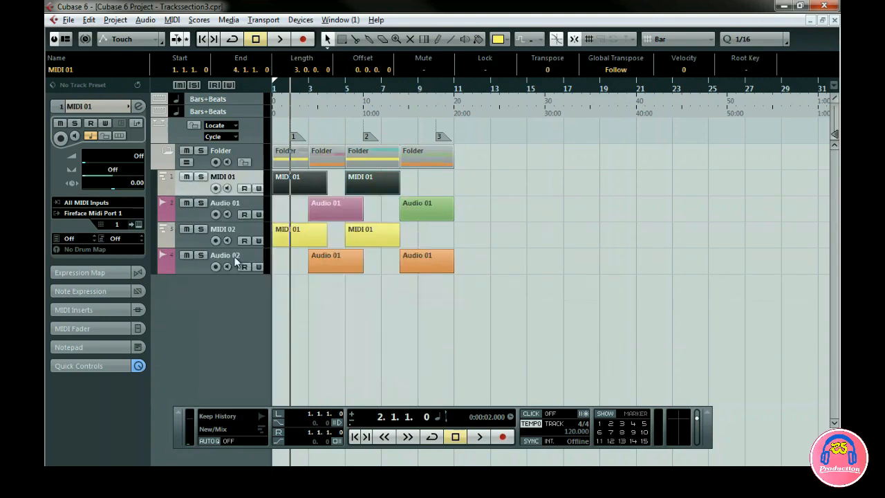
Remove the Audio 01 and MIDI 02 tracks together and deselect the remaining events.
{"action": "left_click", "coordinate": [250, 209]}
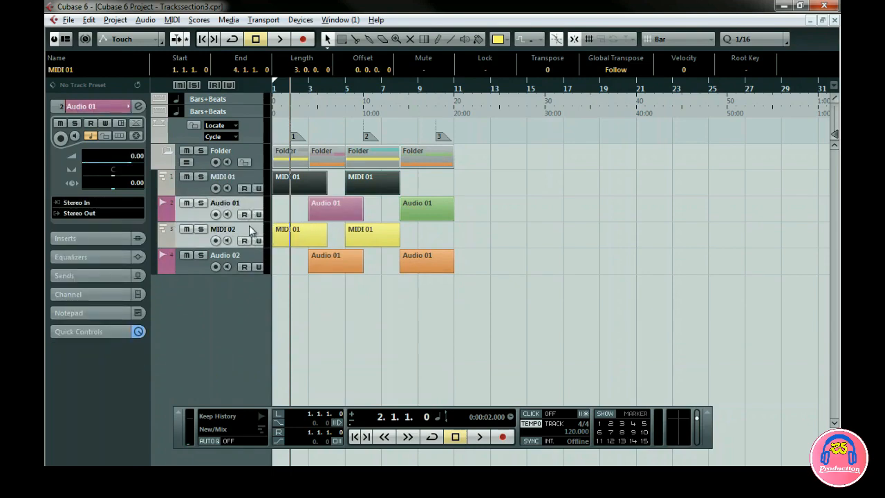
{"action": "right_click", "coordinate": [251, 230]}
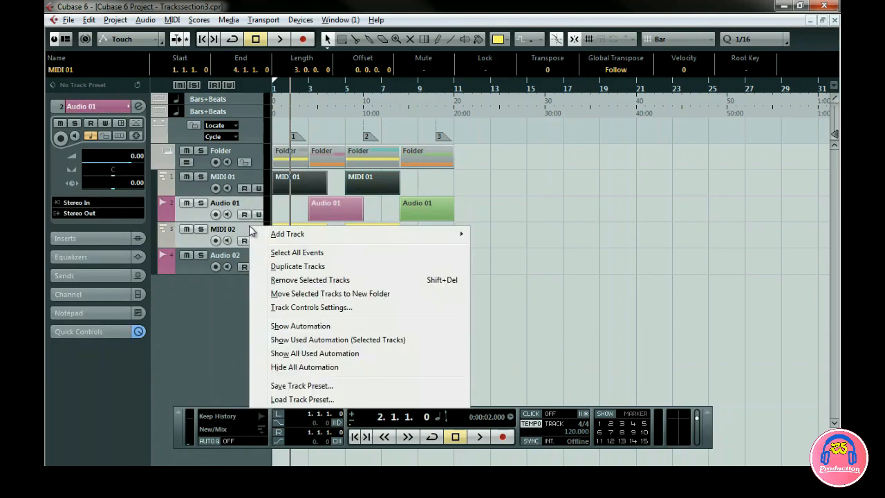
{"action": "left_click", "coordinate": [308, 279]}
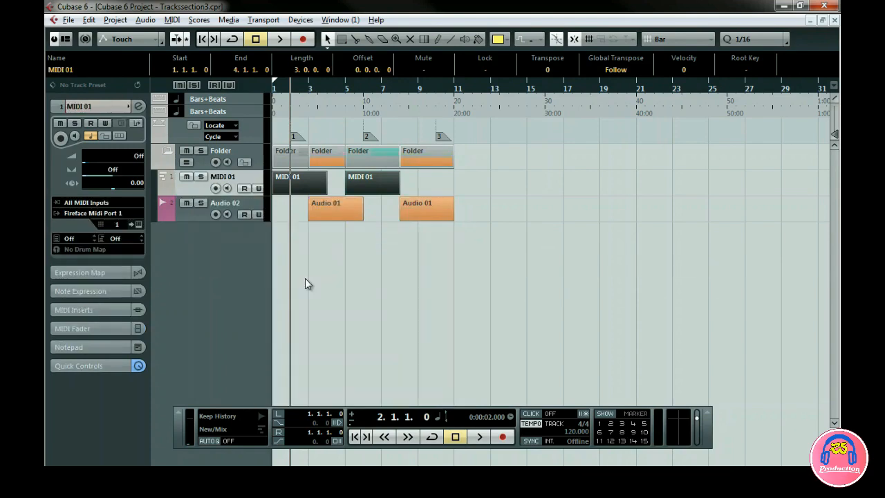
{"action": "left_click", "coordinate": [305, 277]}
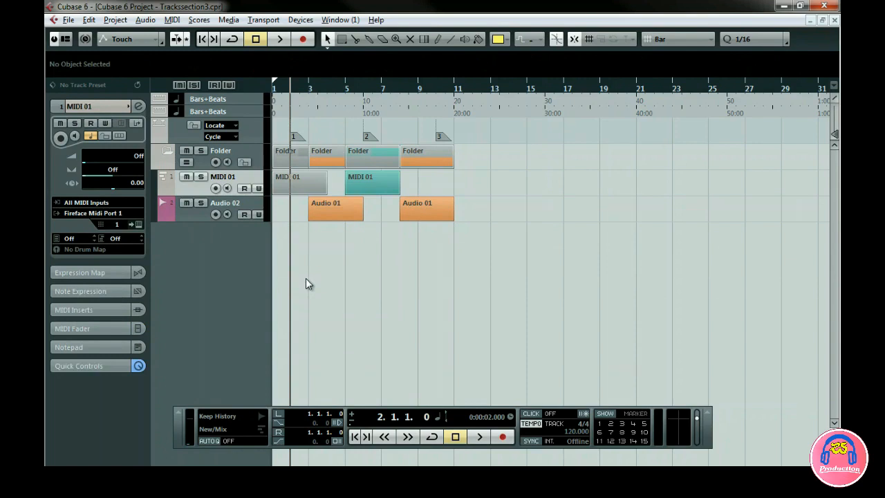